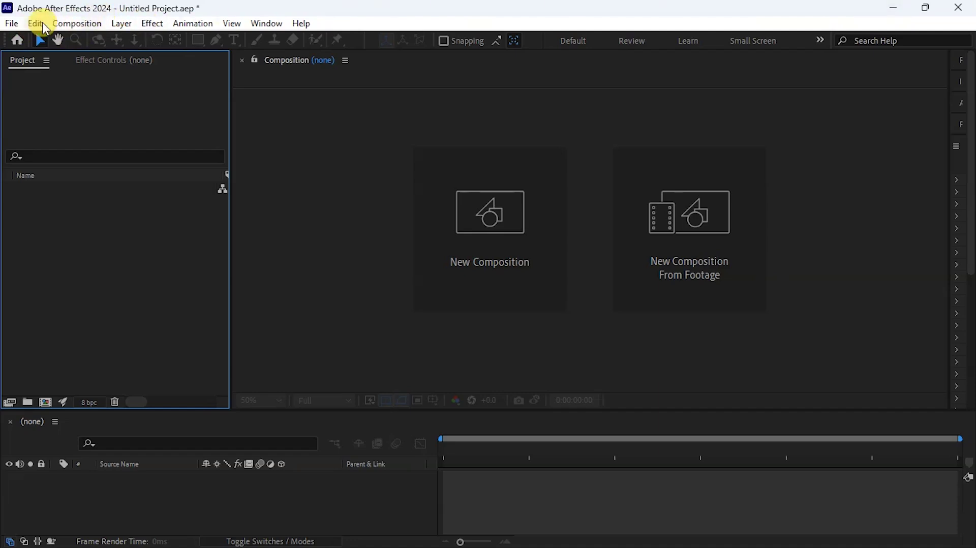
Step: Create a new linked Cinema 4D file named WEALTH and save it on the Desktop
click(12, 26)
mouse_move(21, 38)
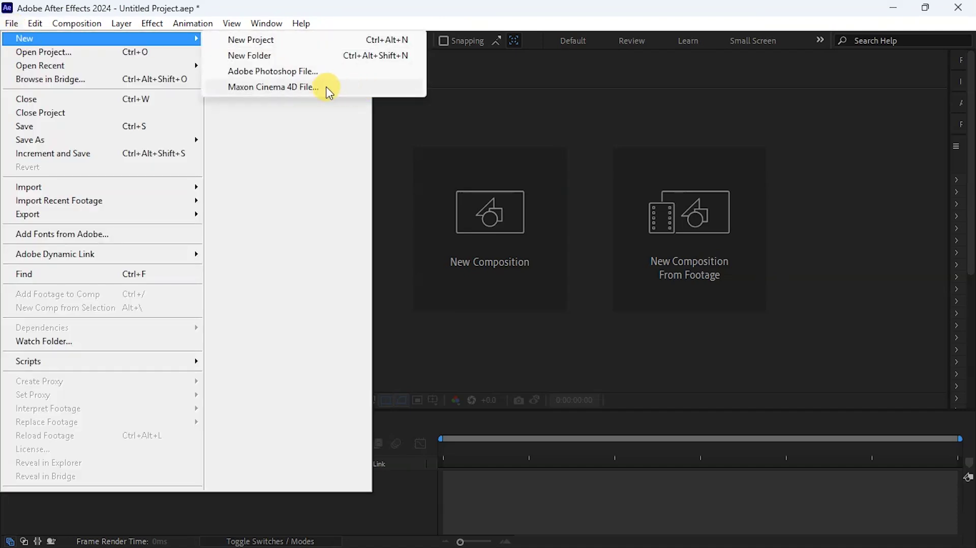
click(289, 87)
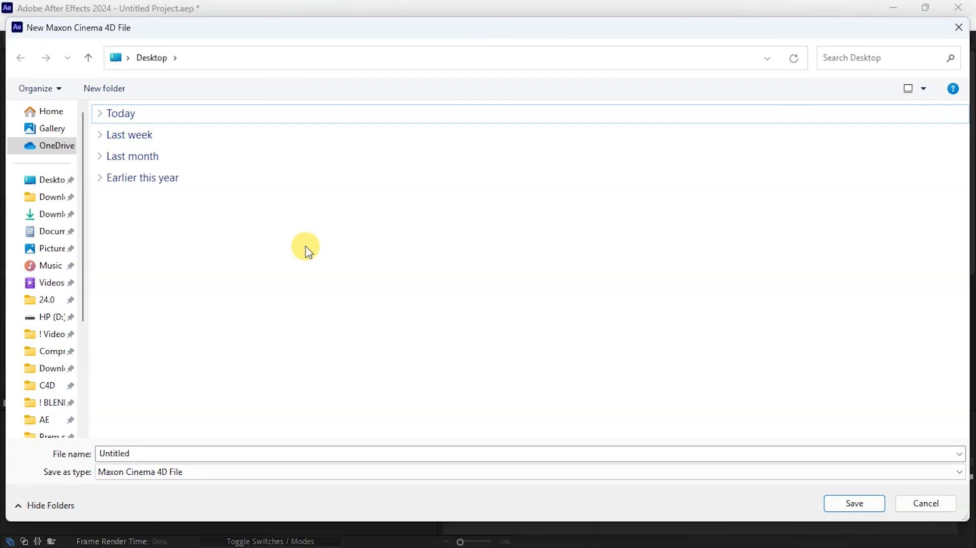
click(152, 452)
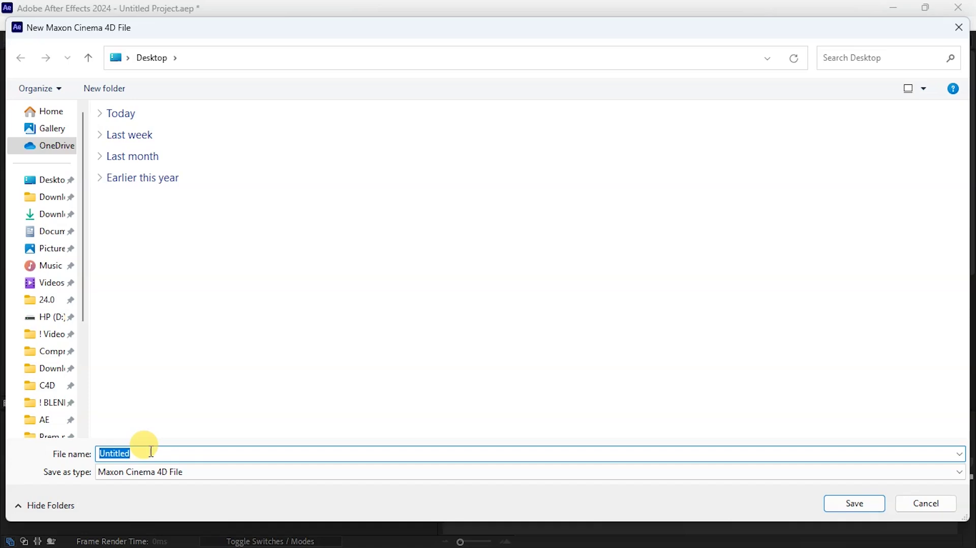
key(BackSpace)
text(WEALTH)
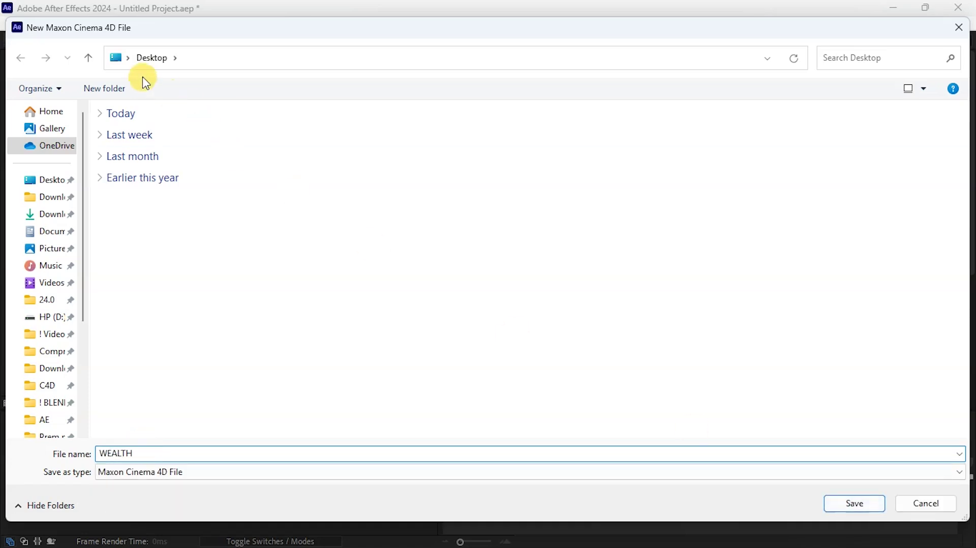
click(854, 503)
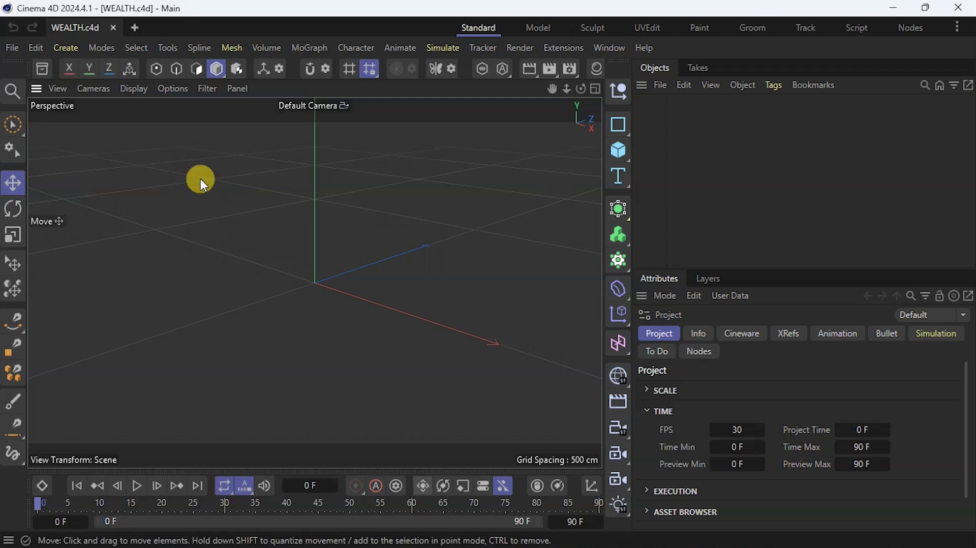
Step: Merge Supersonic_Jet_02_landing_down.FBX into the WEALTH scene with Materials kept checked
click(14, 49)
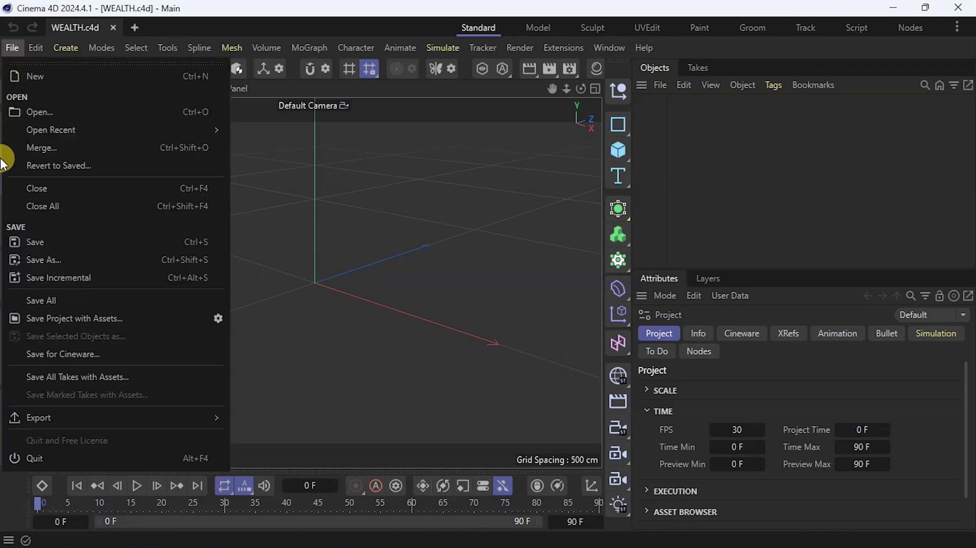
click(42, 147)
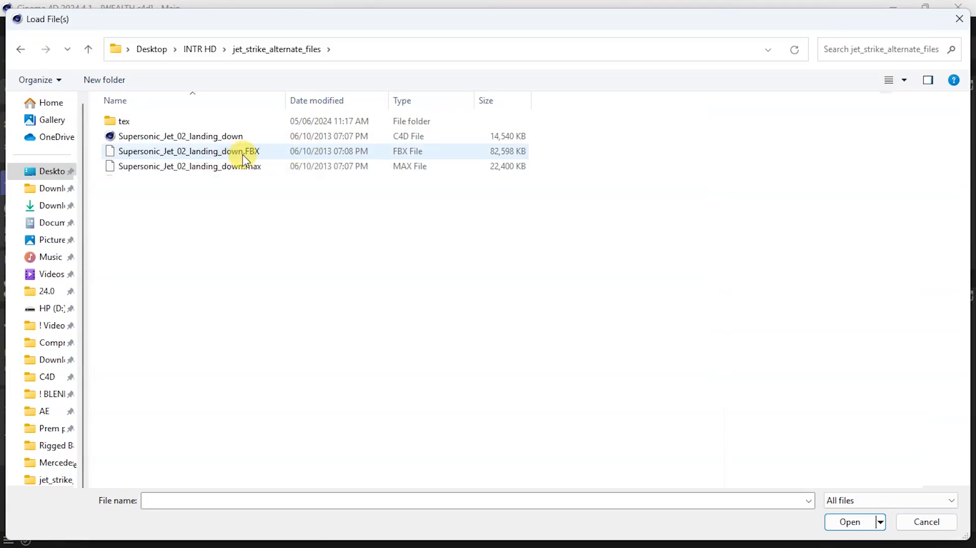
click(245, 157)
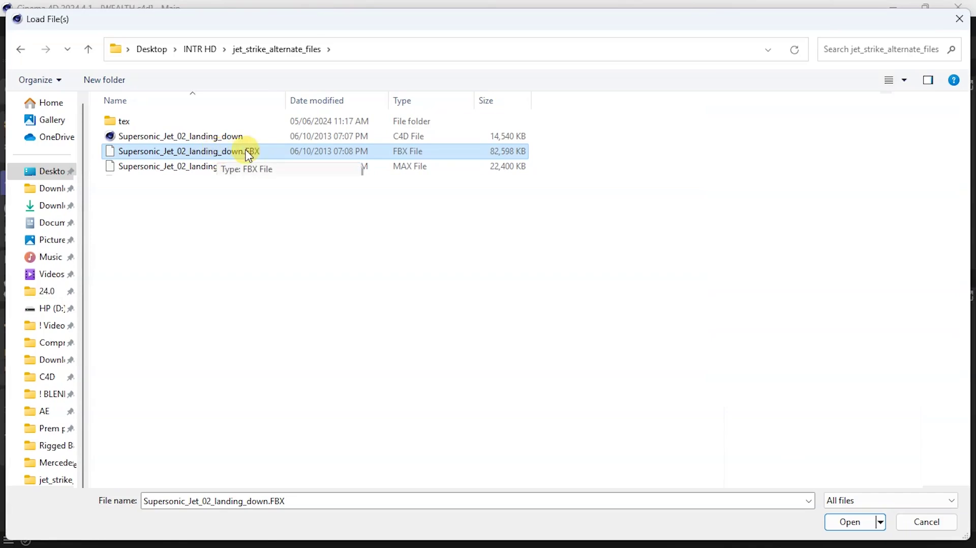
click(849, 523)
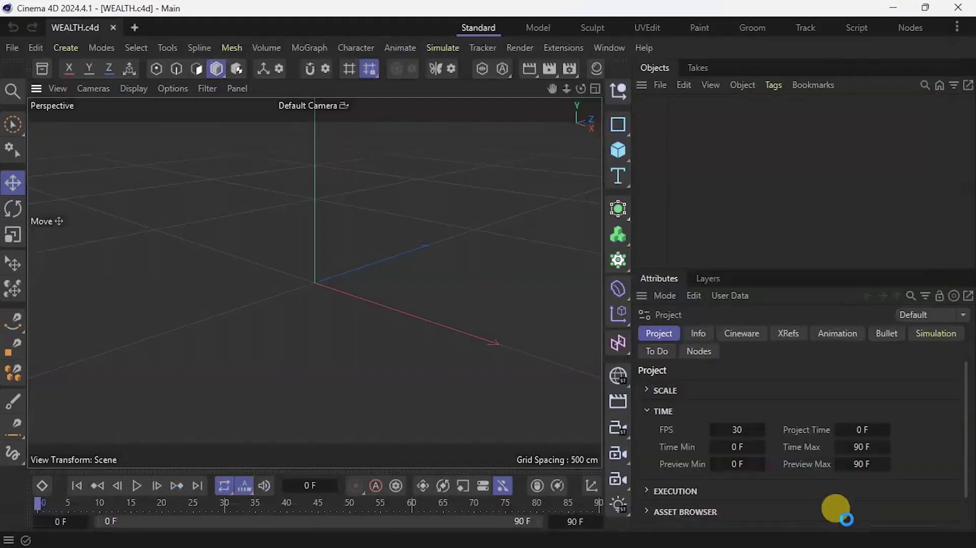
scroll(626, 288, down, 2)
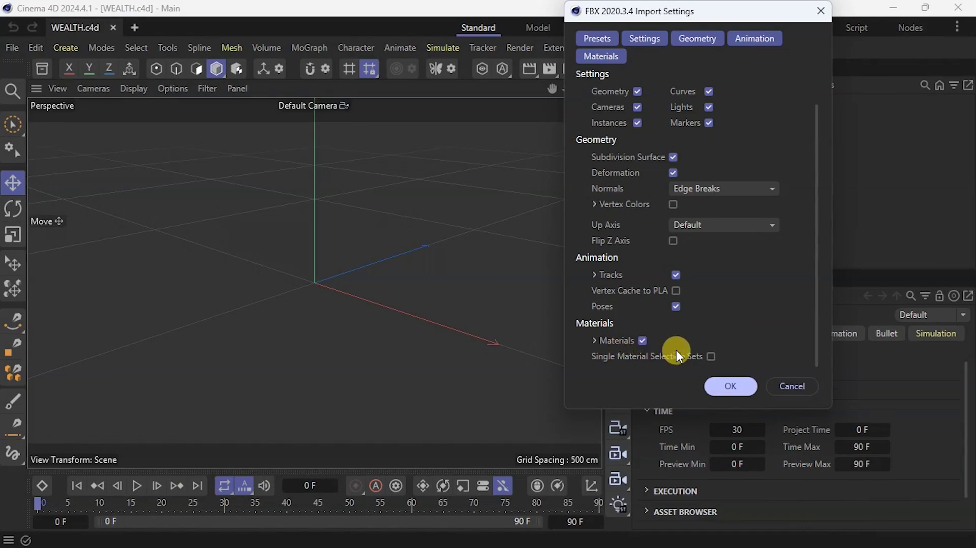
click(727, 390)
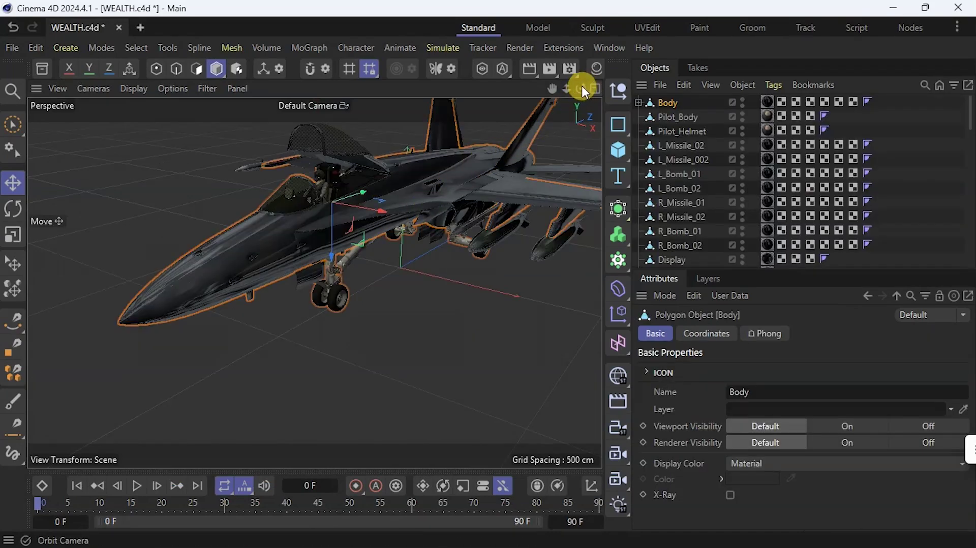
Step: Orbit to inspect the jet, save WEALTH.c4d, and close Cinema 4D
drag(580, 89, 406, 218)
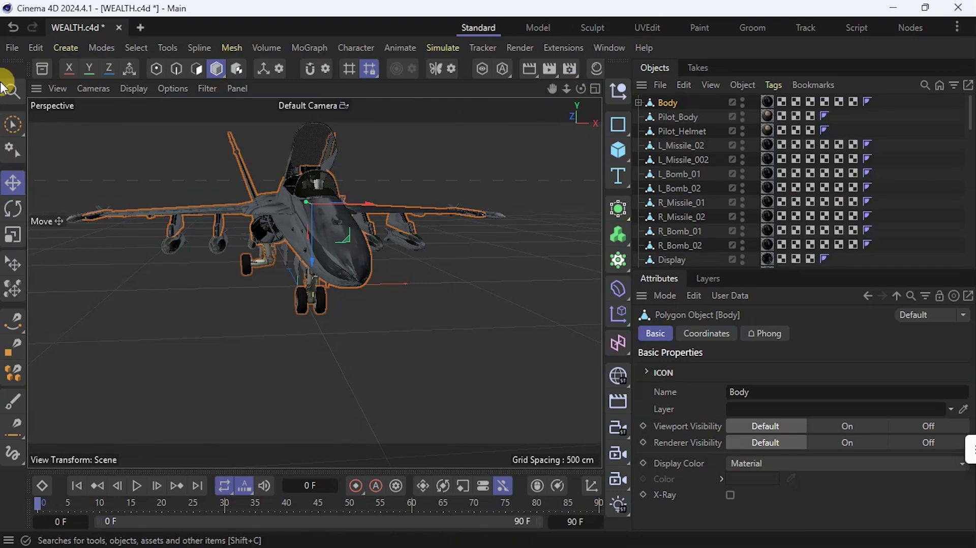
click(11, 48)
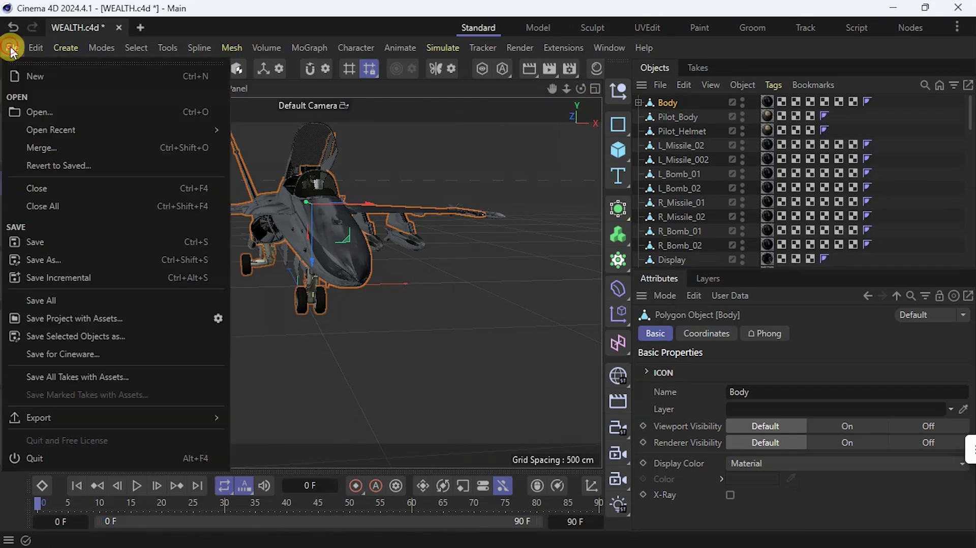
click(22, 244)
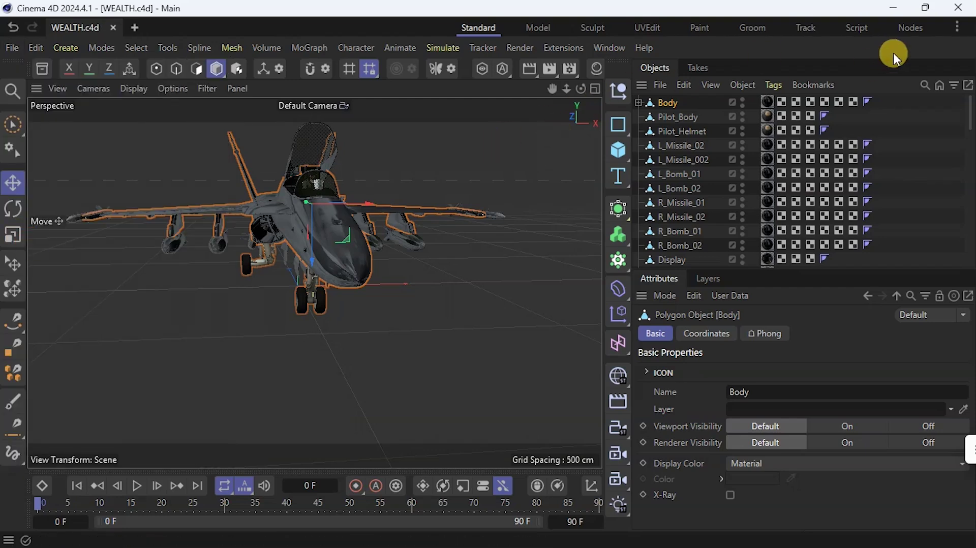
click(957, 12)
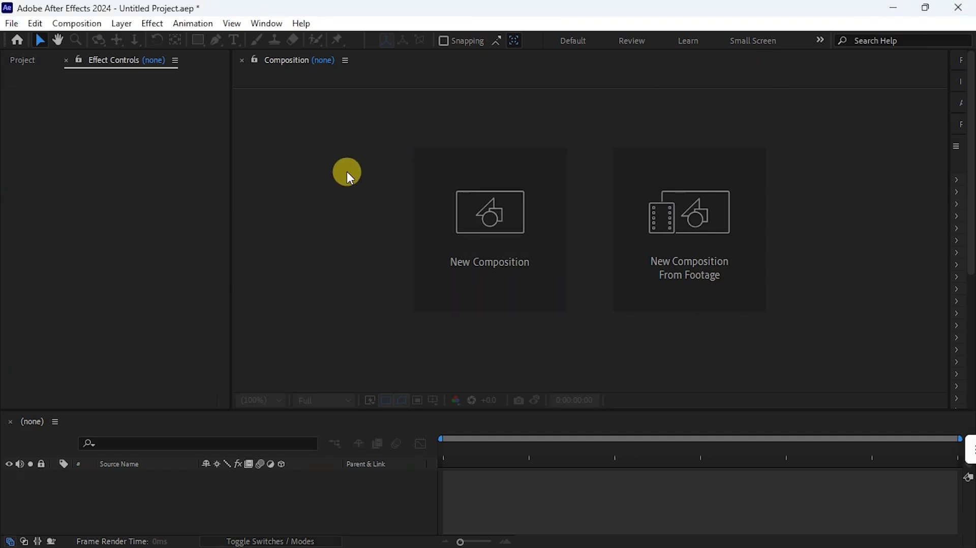
Step: Create Comp 1 with the default HD 1920x1080, 24 fps settings, then show the Project panel
click(478, 225)
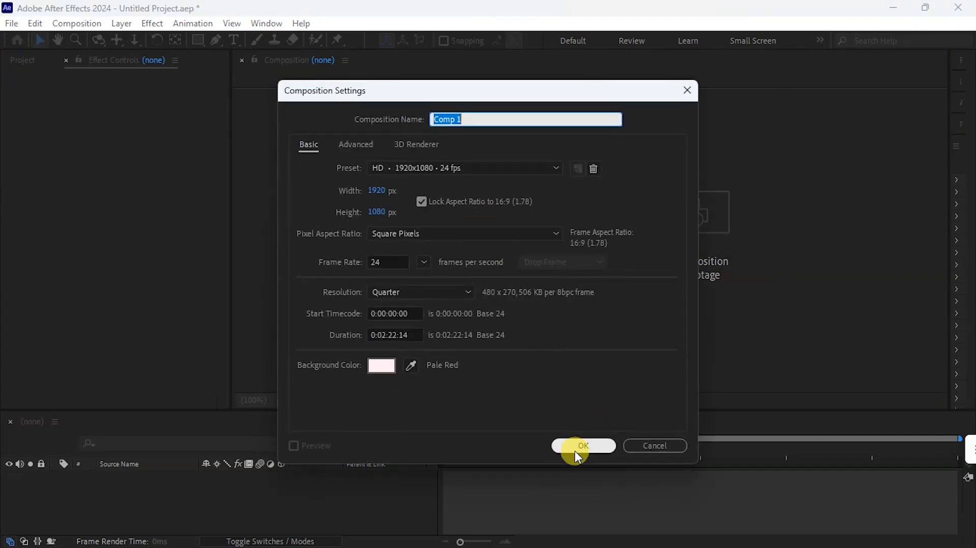
click(576, 448)
click(24, 62)
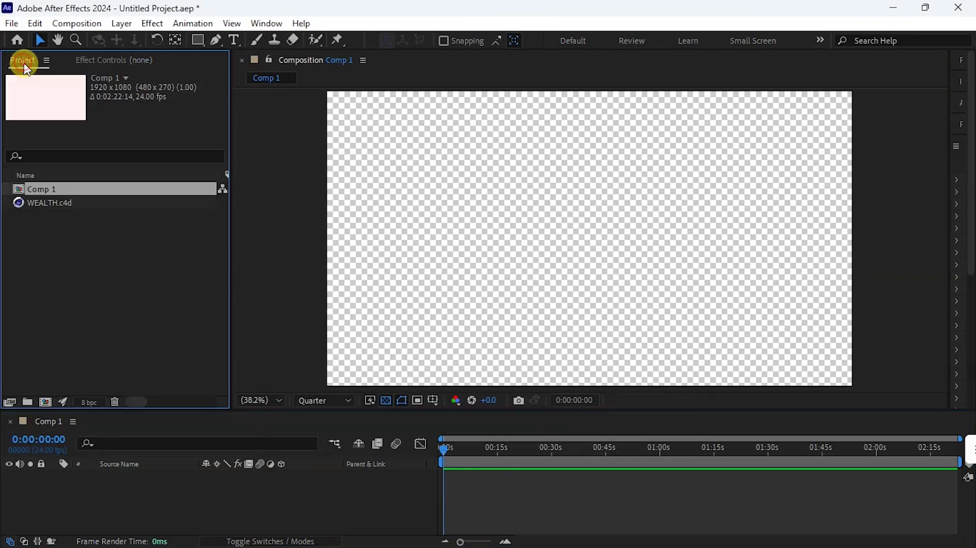
Step: Add Black Solid 1, a black 1920x1080 solid, to Comp 1 from the timeline's New > Solid menu
click(139, 496)
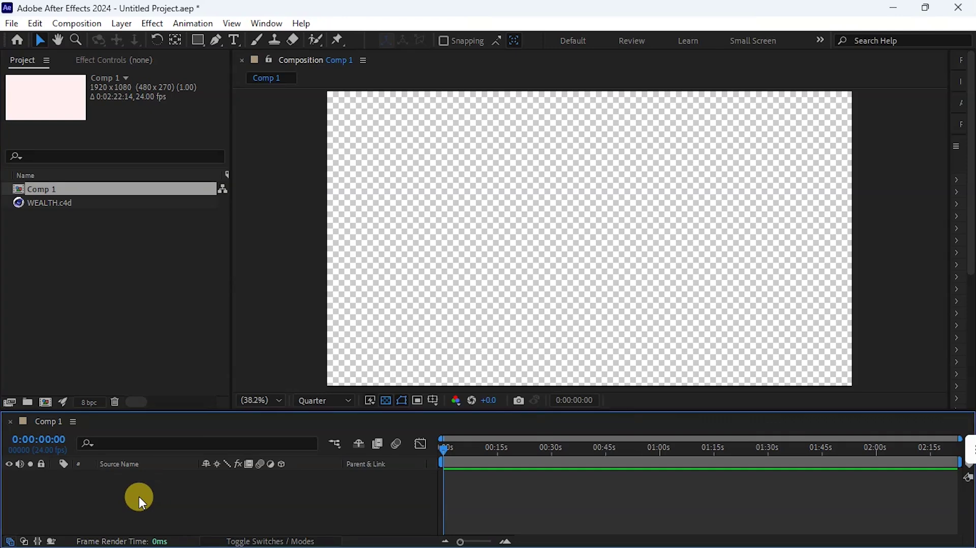
key(ctrl+y)
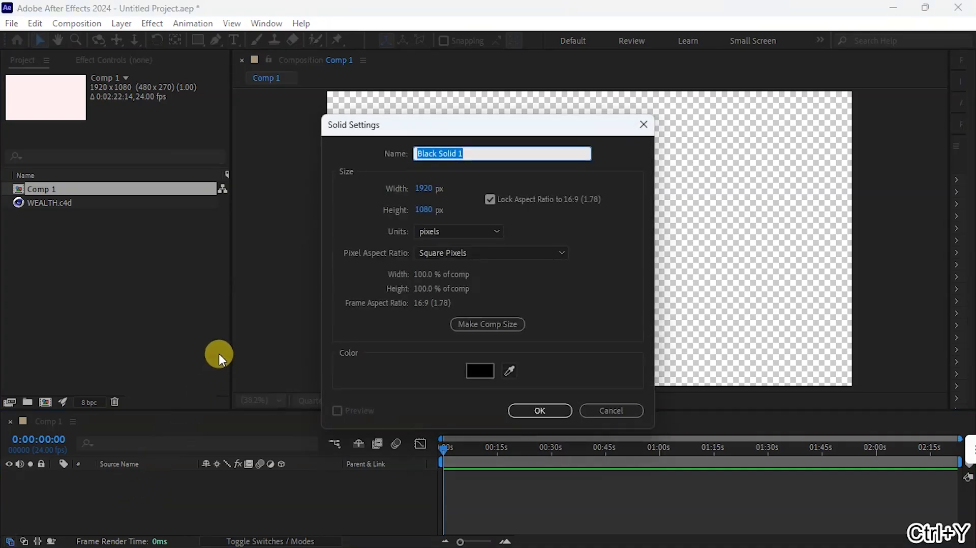
click(641, 125)
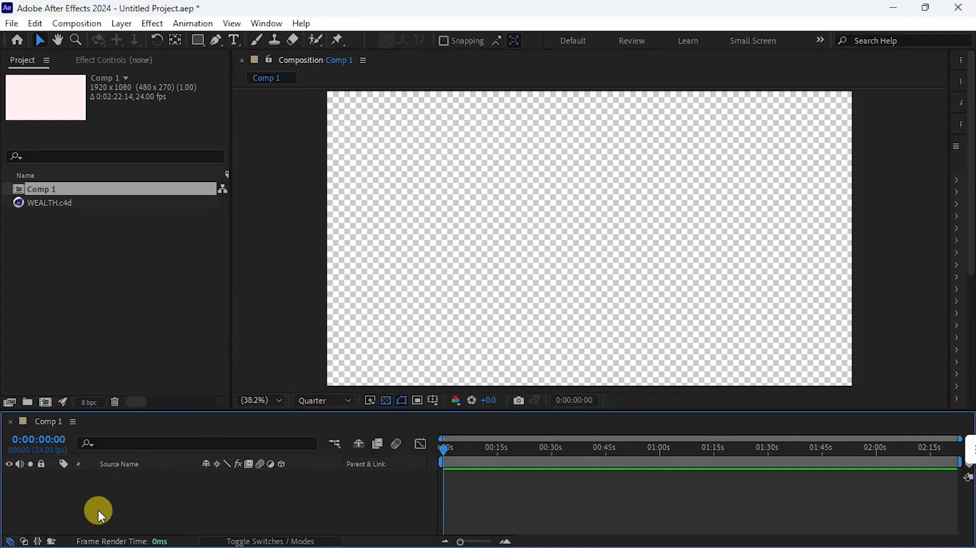
right_click(148, 485)
mouse_move(274, 315)
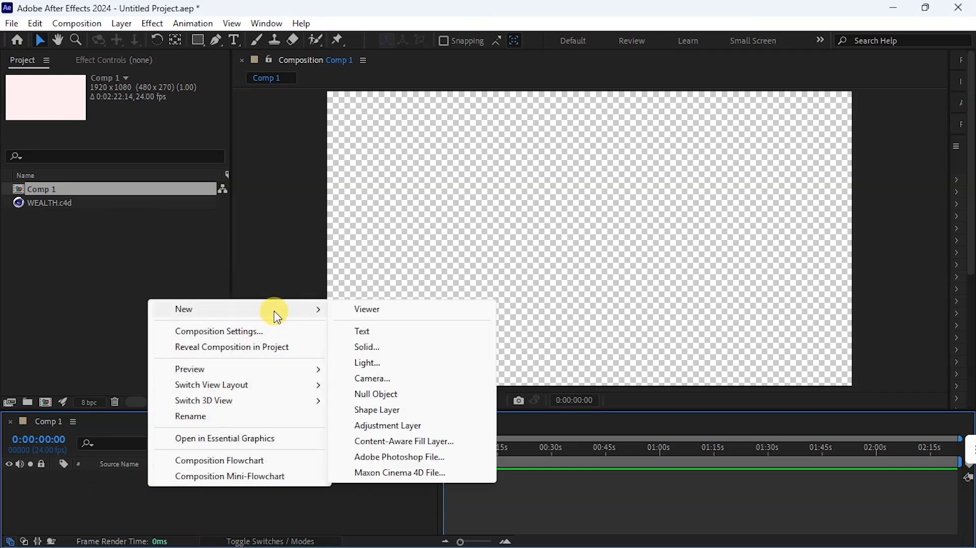
click(374, 350)
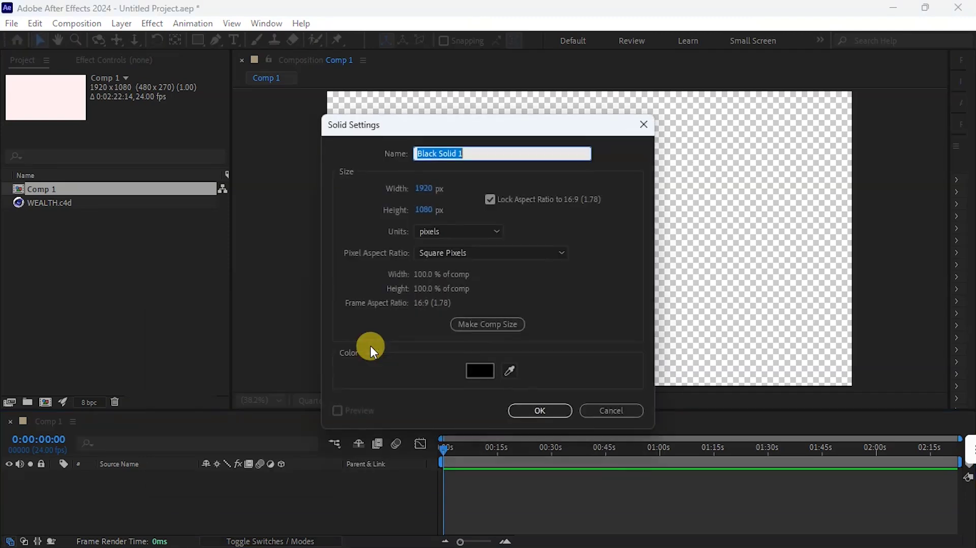
click(522, 409)
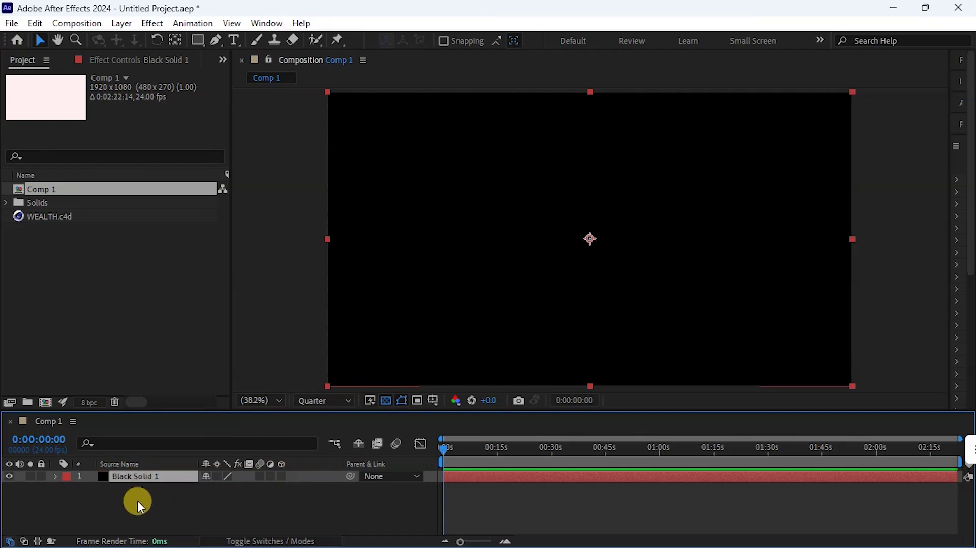
right_click(130, 478)
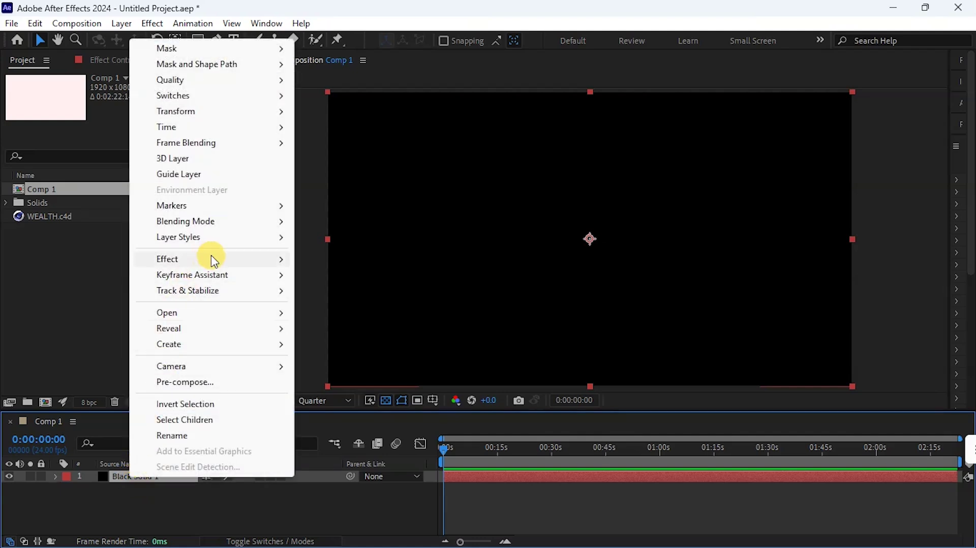
mouse_move(213, 260)
mouse_move(359, 540)
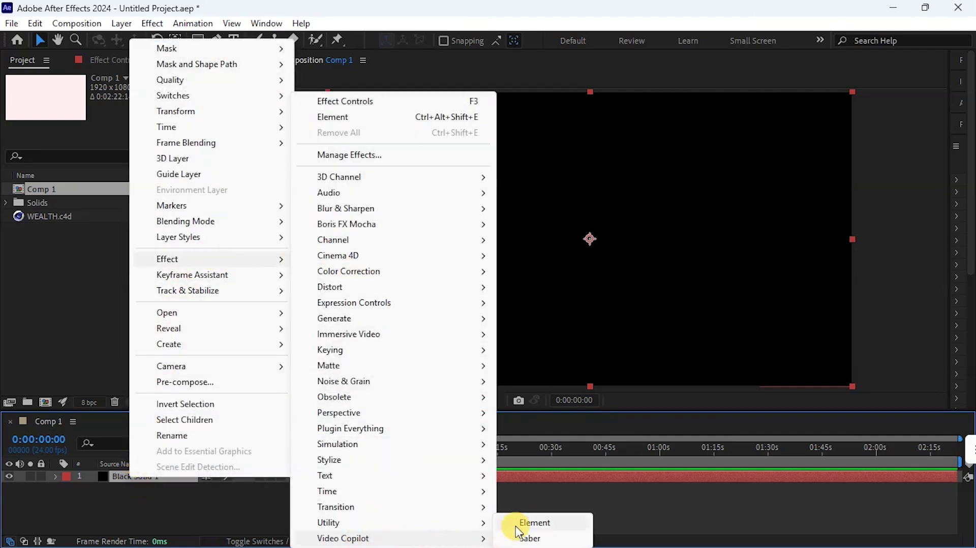
click(553, 527)
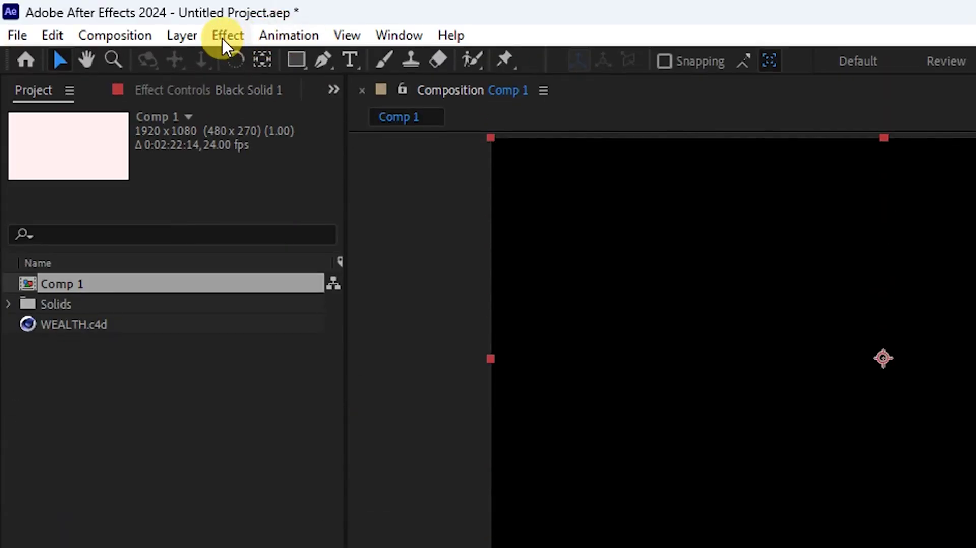
click(222, 36)
mouse_move(255, 394)
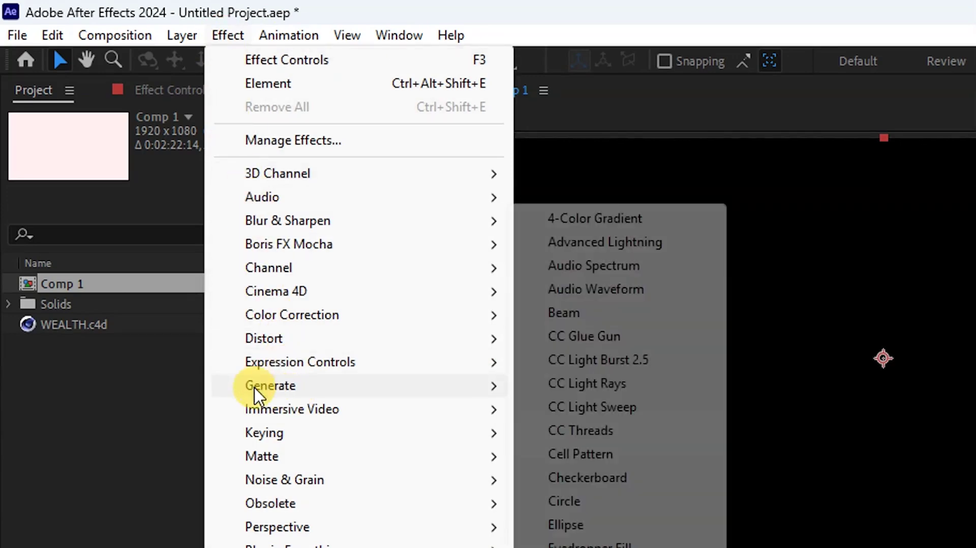
mouse_move(266, 468)
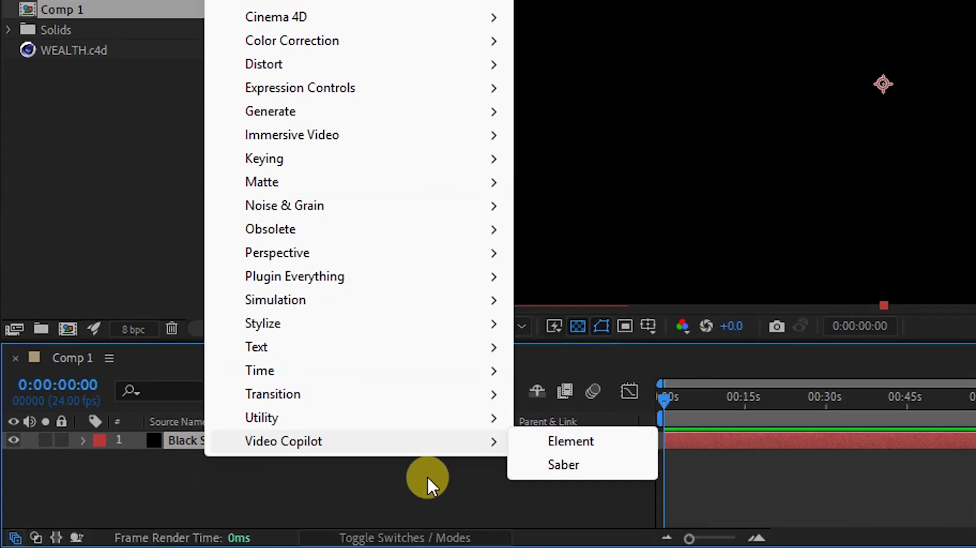
right_click(426, 475)
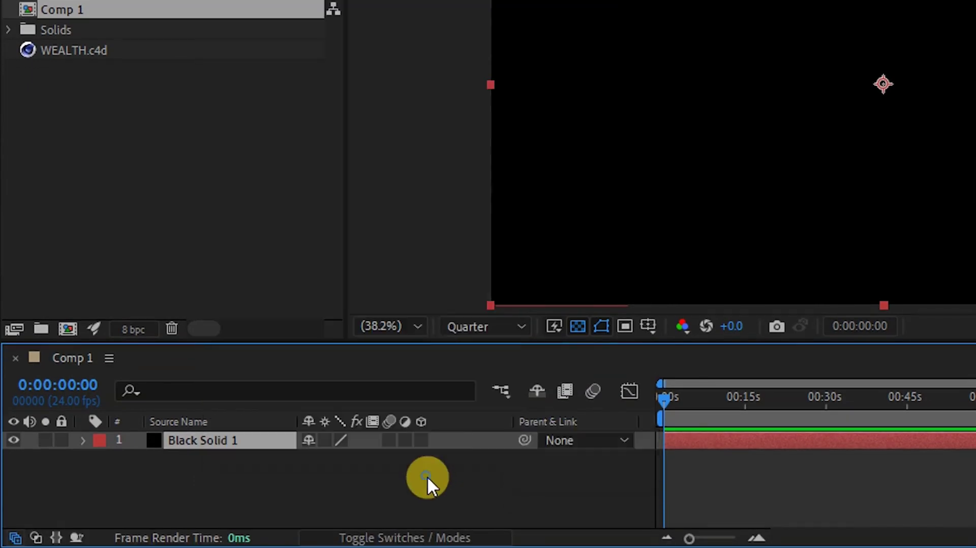
key(Escape)
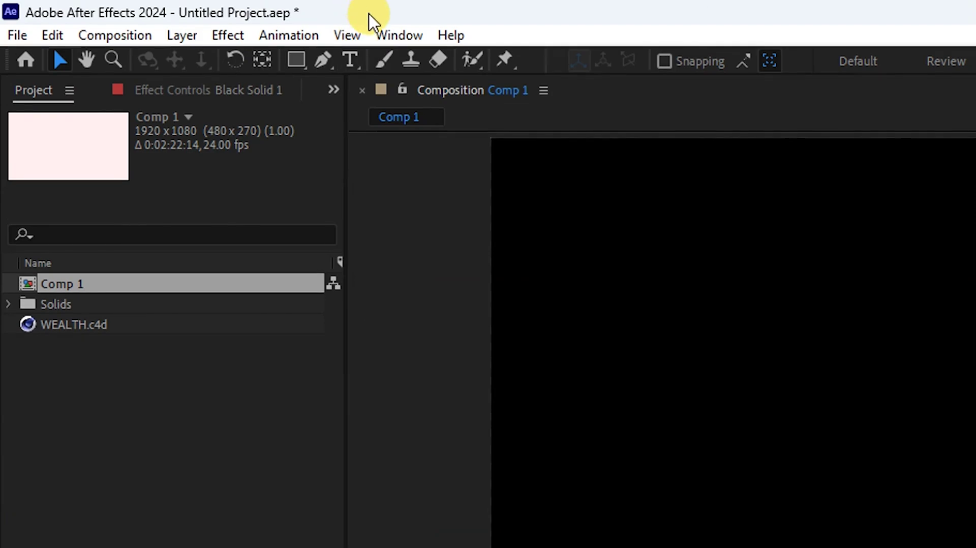
Step: Widen the Effects & Presets panel so full category names show
click(398, 35)
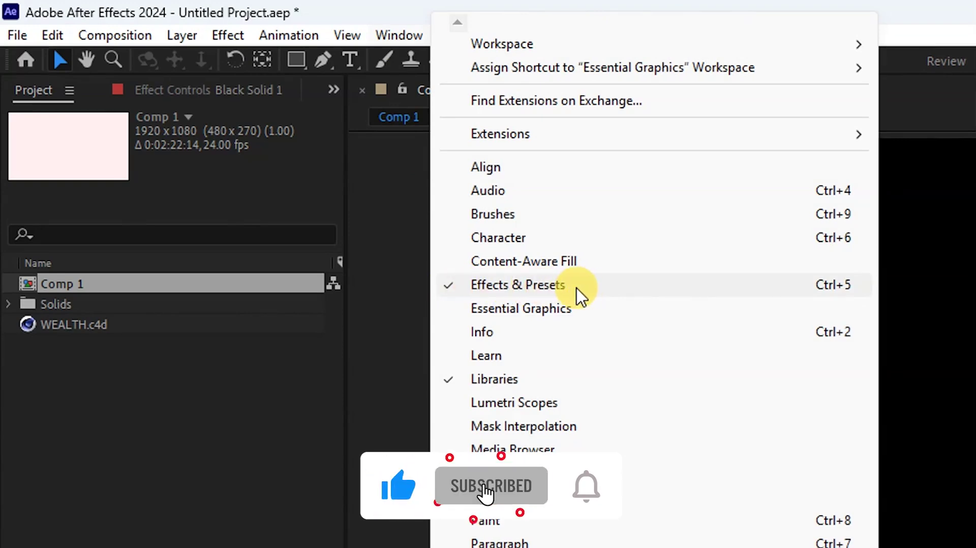
click(402, 243)
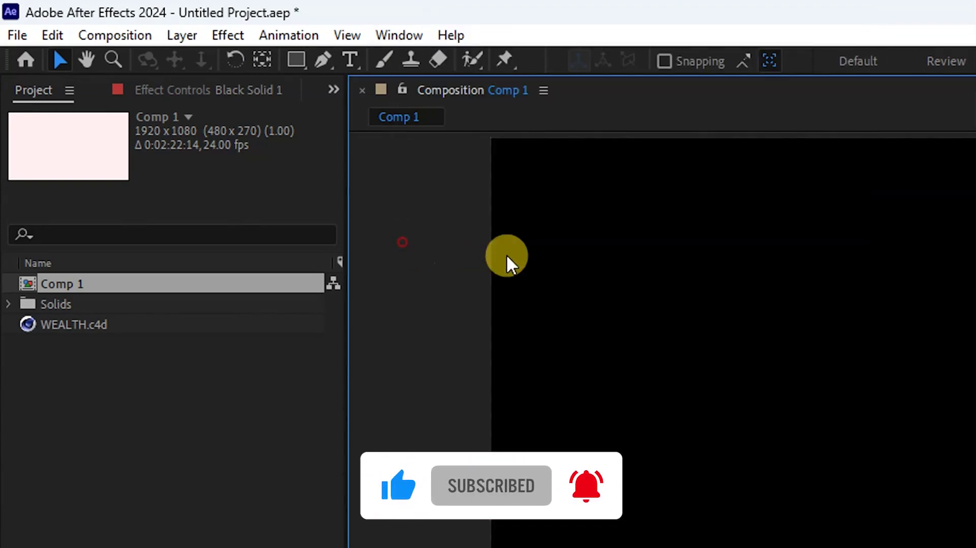
drag(975, 143, 975, 152)
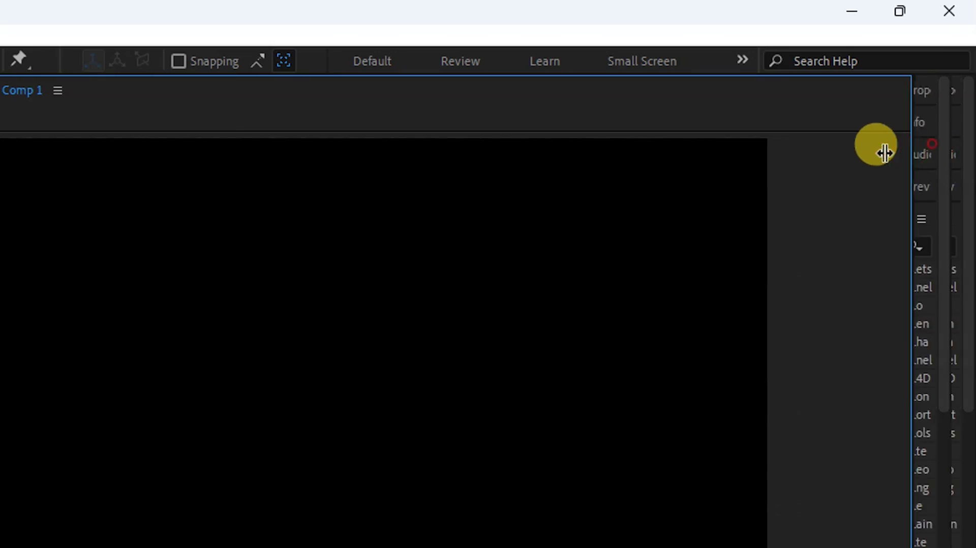
drag(884, 152, 653, 157)
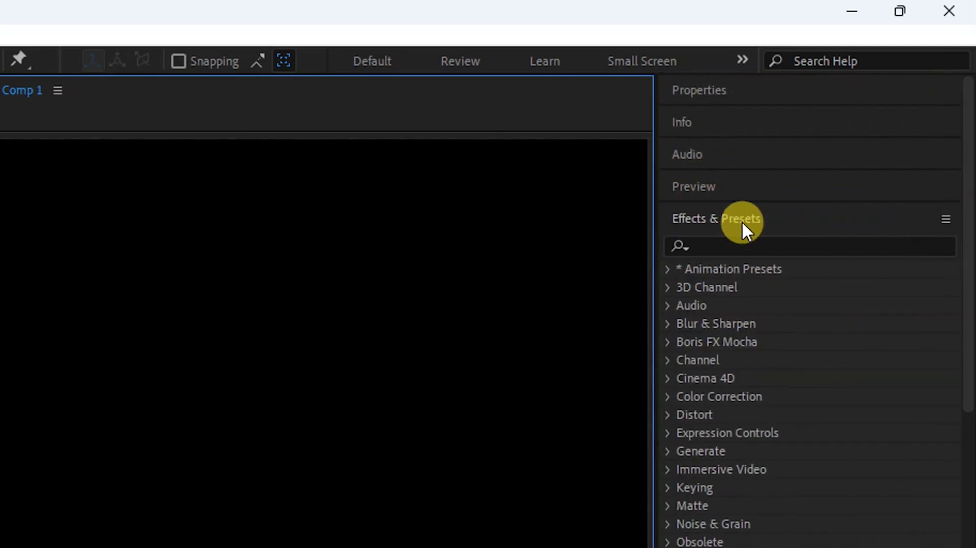
Step: Search the effects for 'elem' and apply the Element effect to Black Solid 1
click(715, 248)
text(e)
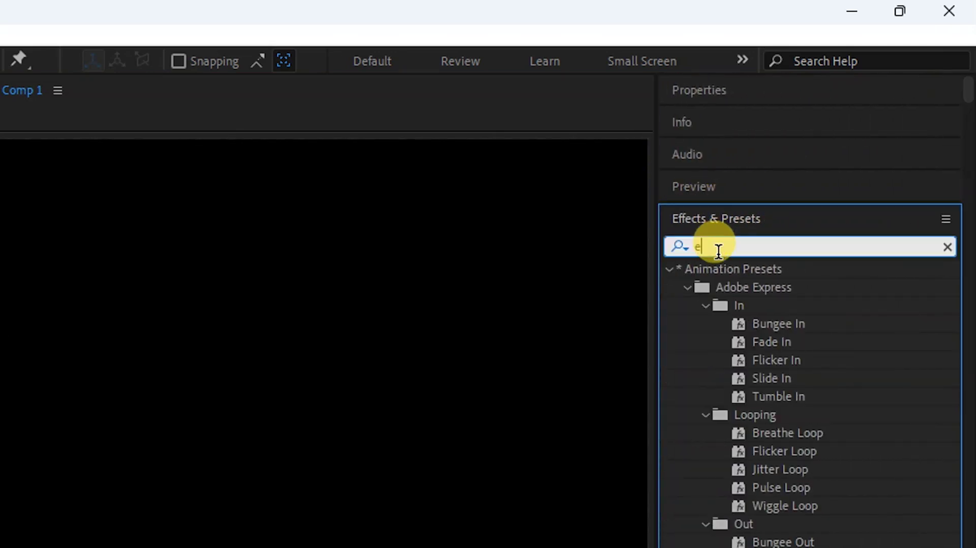
text(lem)
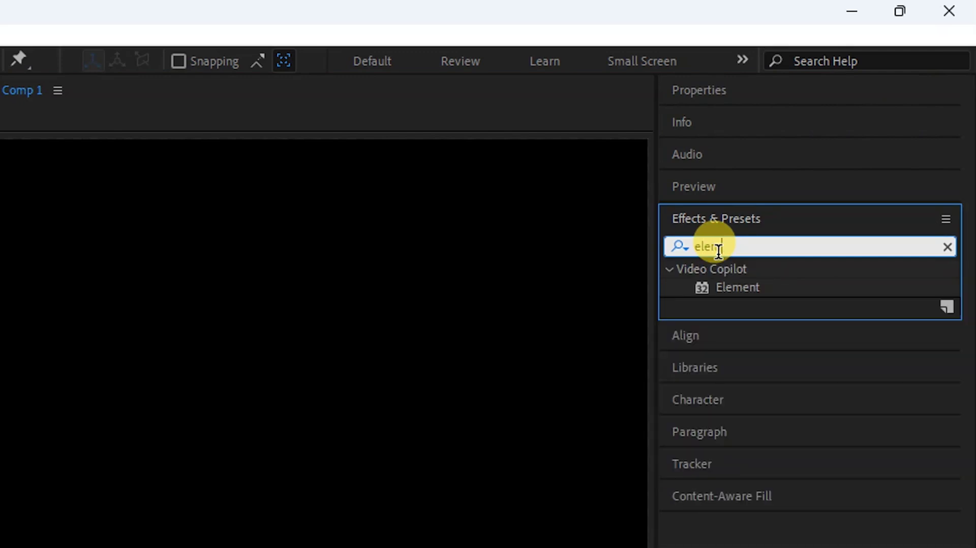
drag(734, 282, 40, 536)
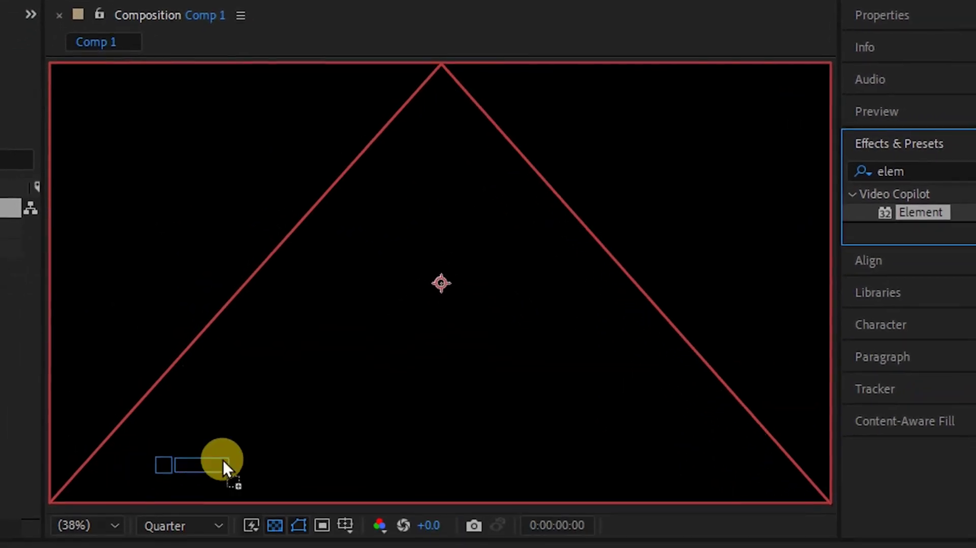
drag(223, 460, 449, 285)
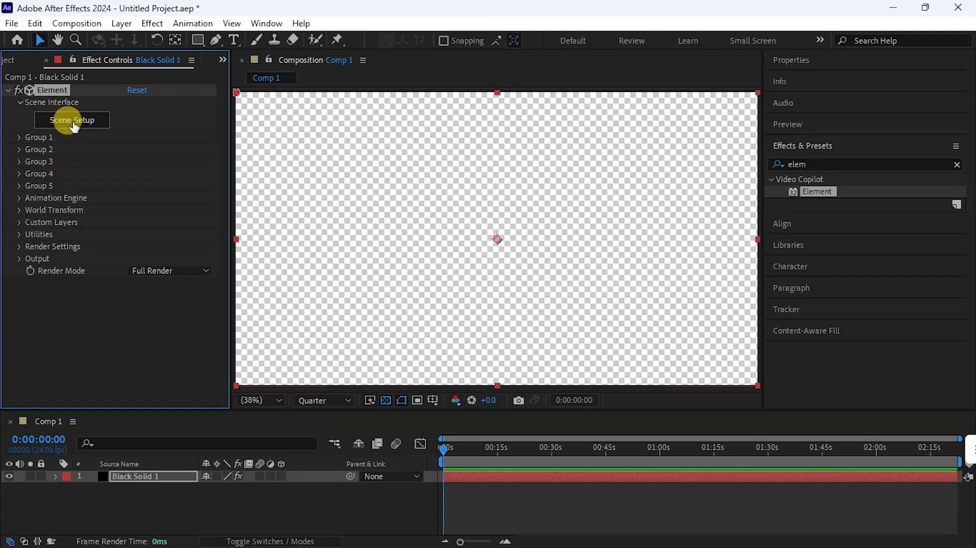
Step: In Element 3D Scene Setup, import WEALTH.c4d from the Desktop with default import preferences
click(74, 120)
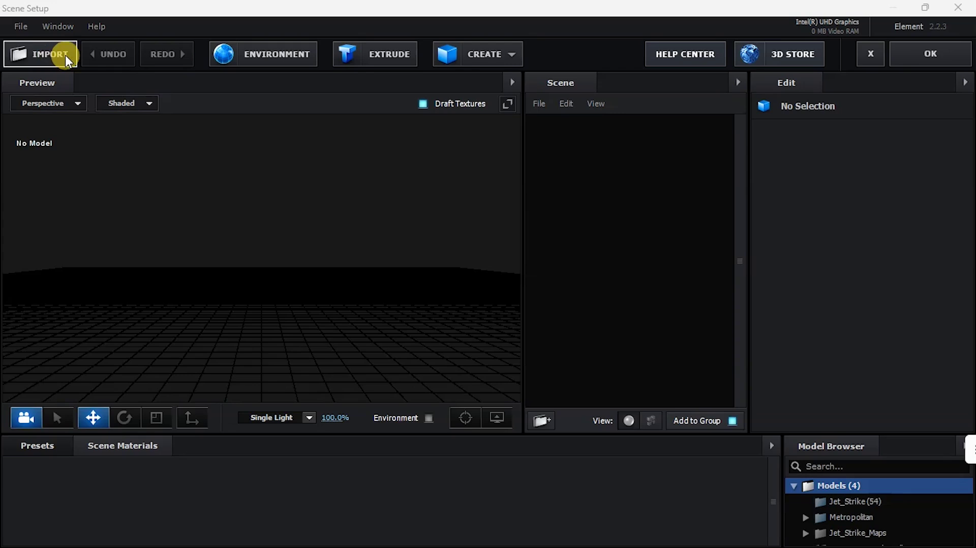
click(31, 56)
click(227, 182)
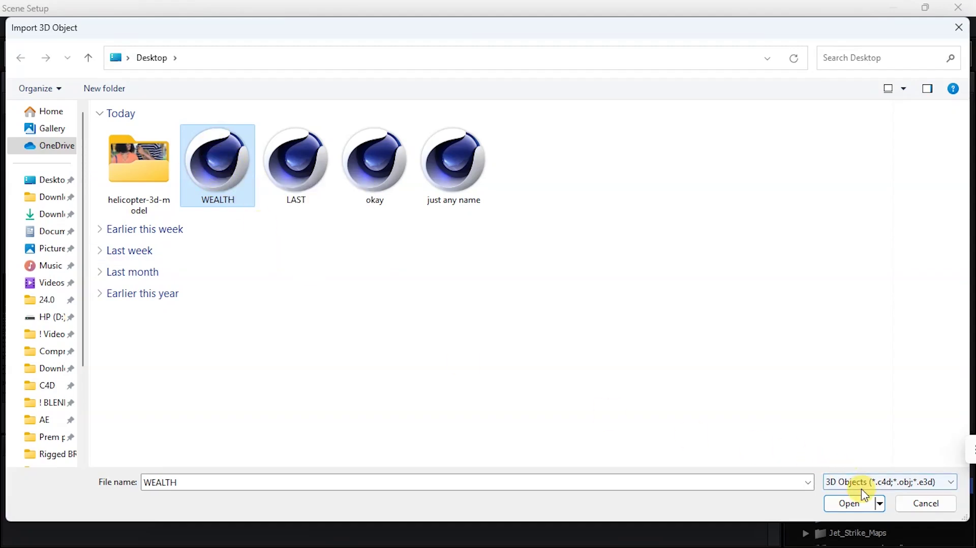
click(848, 504)
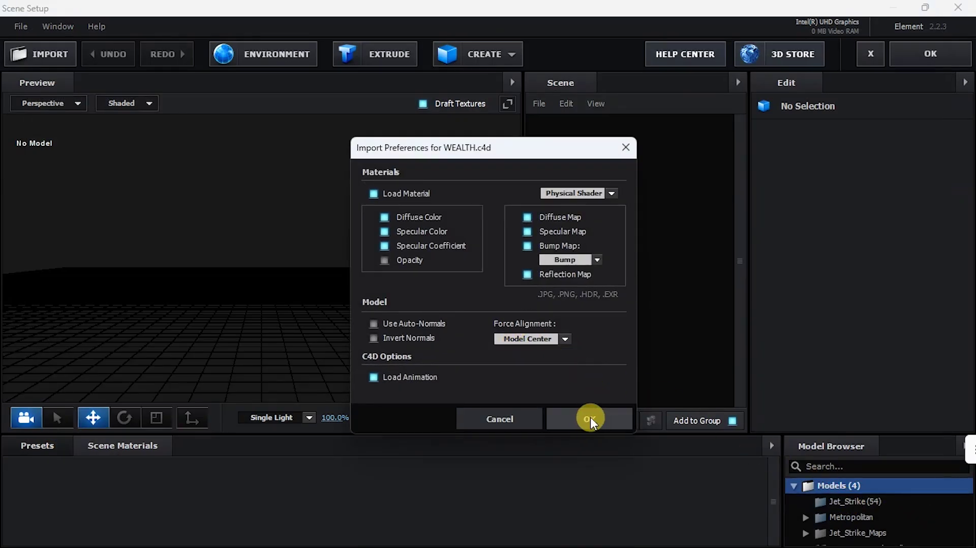
click(589, 419)
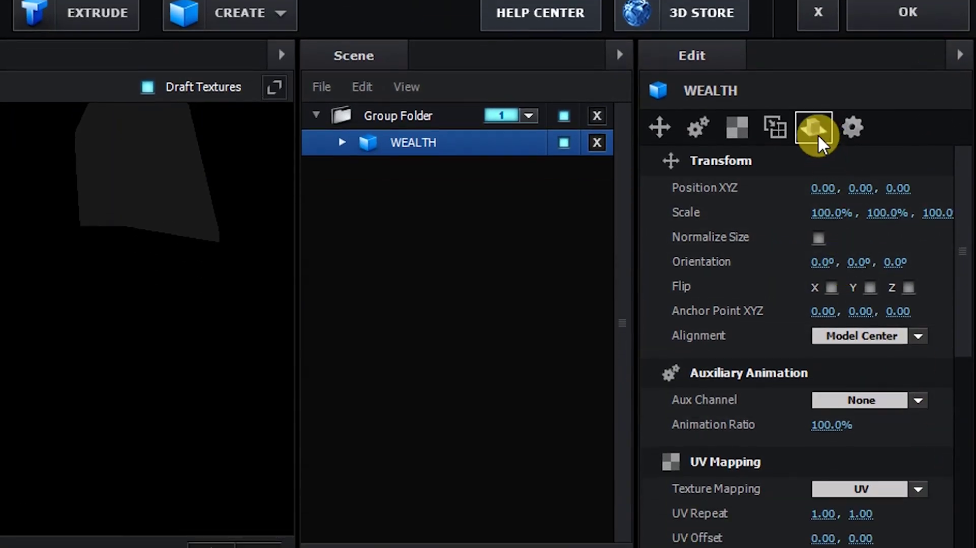
Step: Tick Disable Environment in WEALTH's Reflect Mode settings, then orbit the preview to a low side view
click(814, 133)
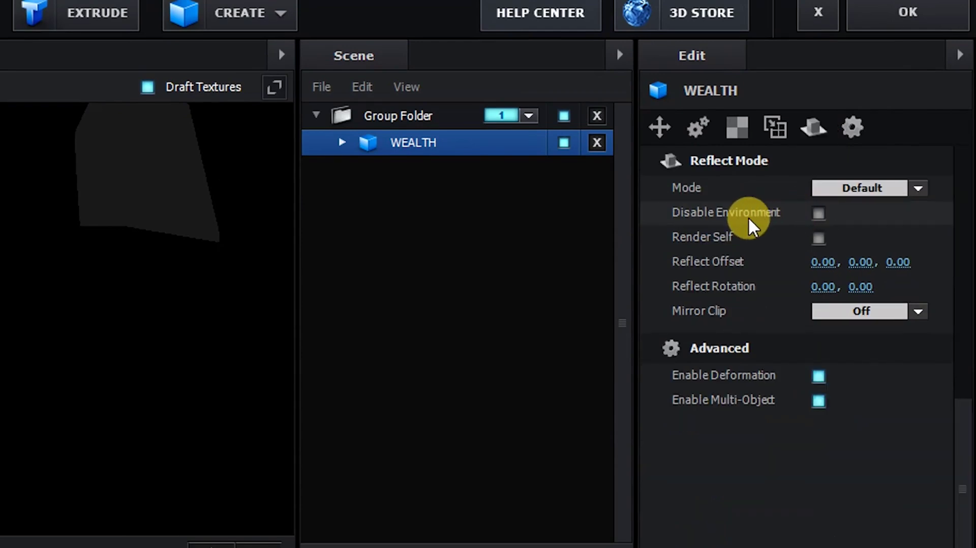
click(818, 213)
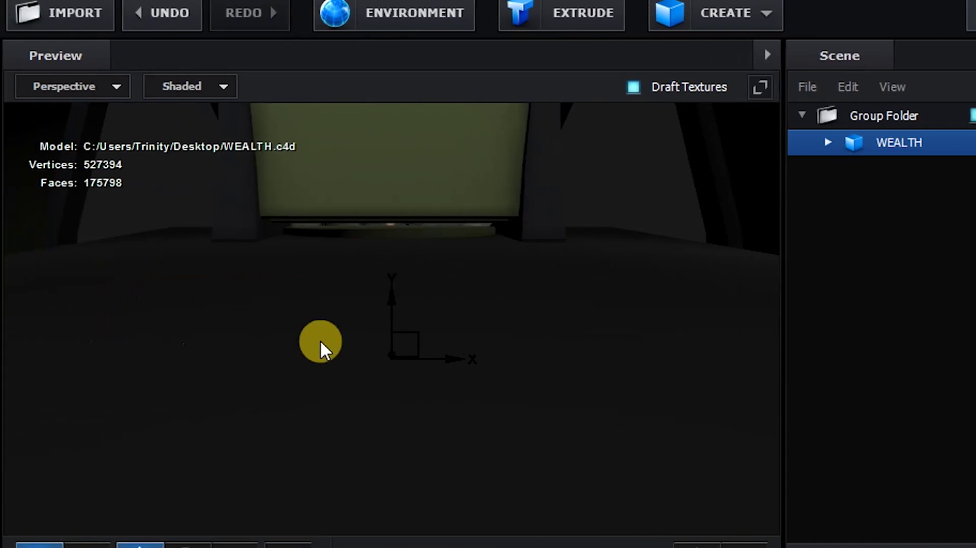
scroll(468, 338, down, 5)
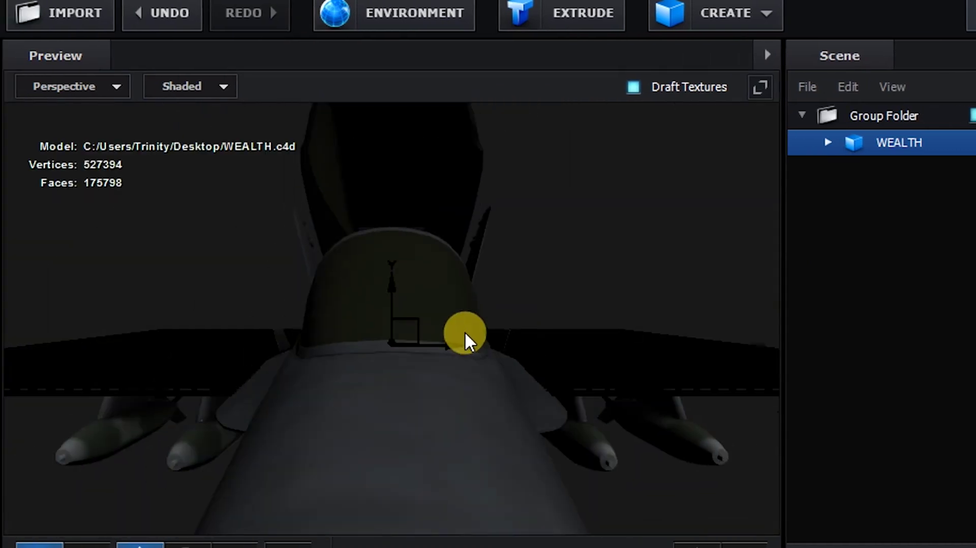
scroll(465, 331, down, 3)
mouse_move(490, 324)
mouse_down()
mouse_move(472, 317)
mouse_move(531, 309)
mouse_move(587, 319)
mouse_move(472, 325)
mouse_up()
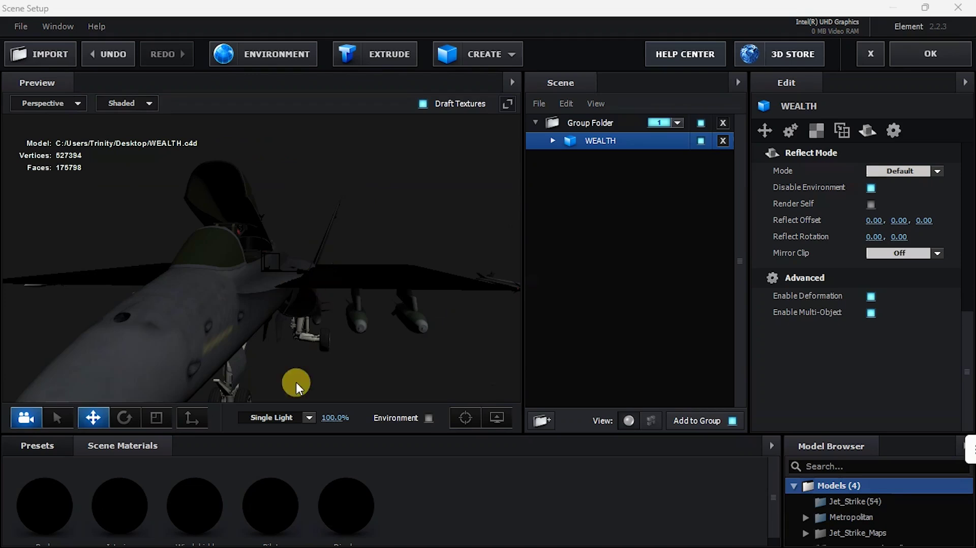
Step: Switch the preview lighting from Single Light to Stylized and orbit to the jet's side
click(304, 419)
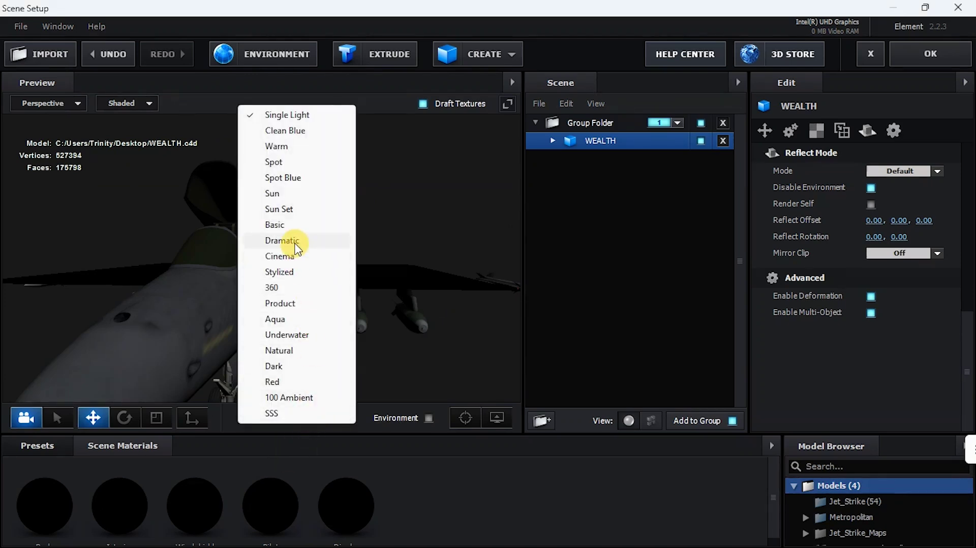
click(281, 272)
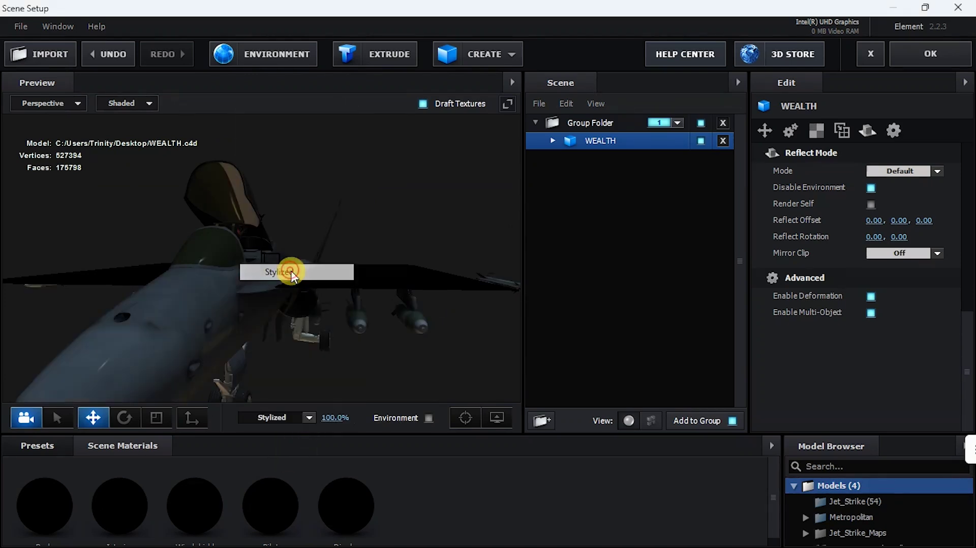
drag(352, 344, 388, 342)
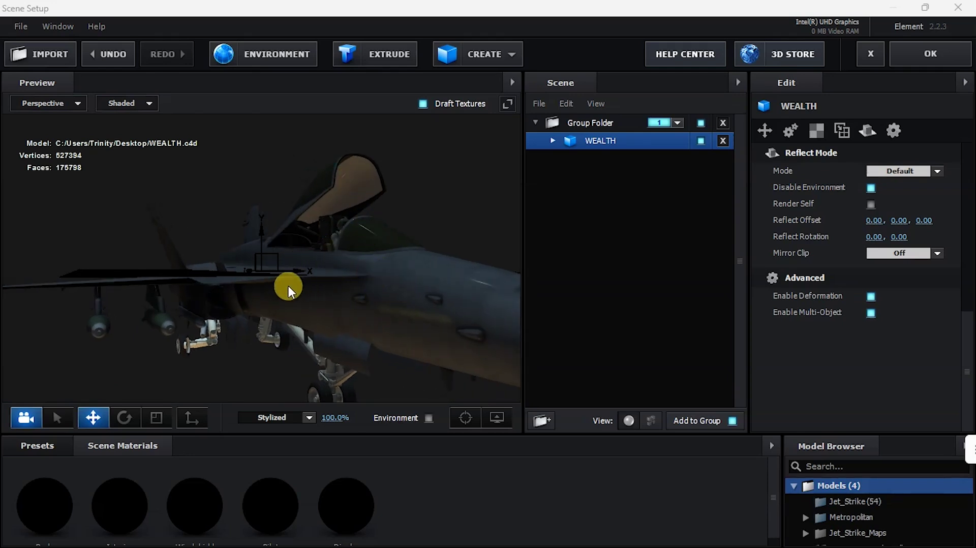
Step: Expand WEALTH's materials and inspect the Body, Interior and Windshield settings
click(554, 141)
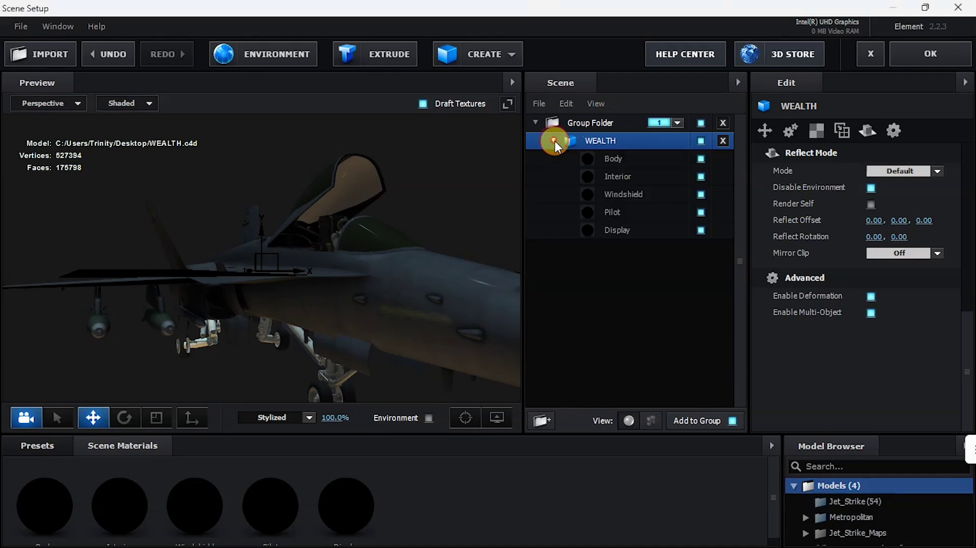
click(610, 158)
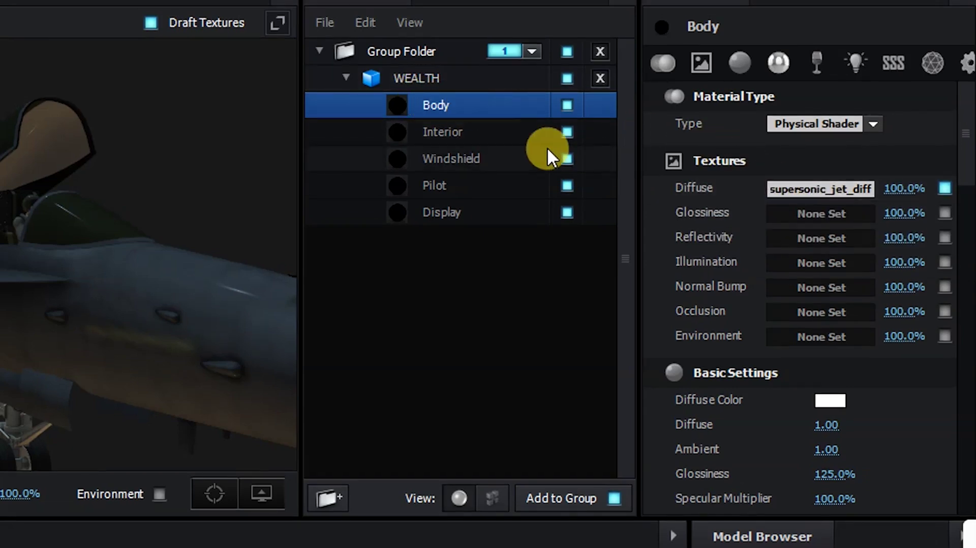
click(474, 132)
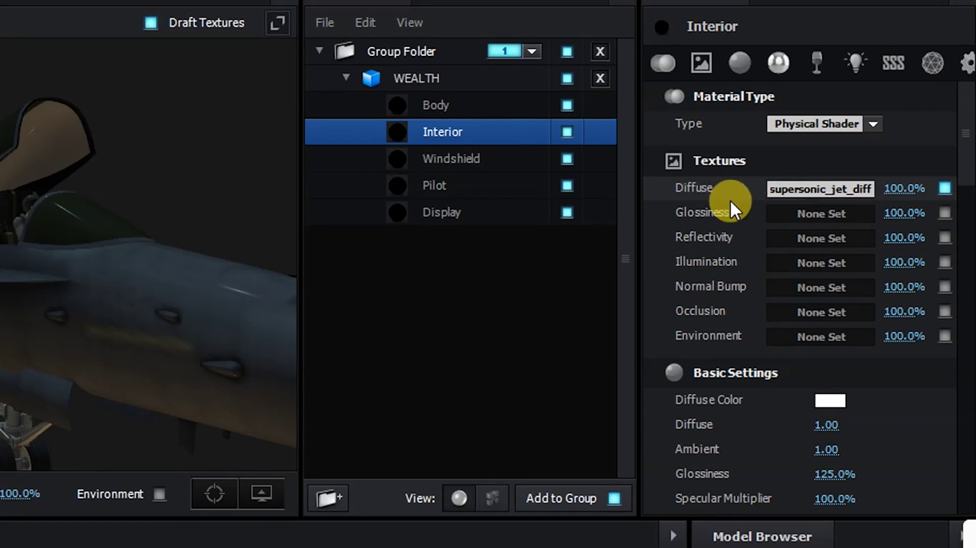
click(463, 159)
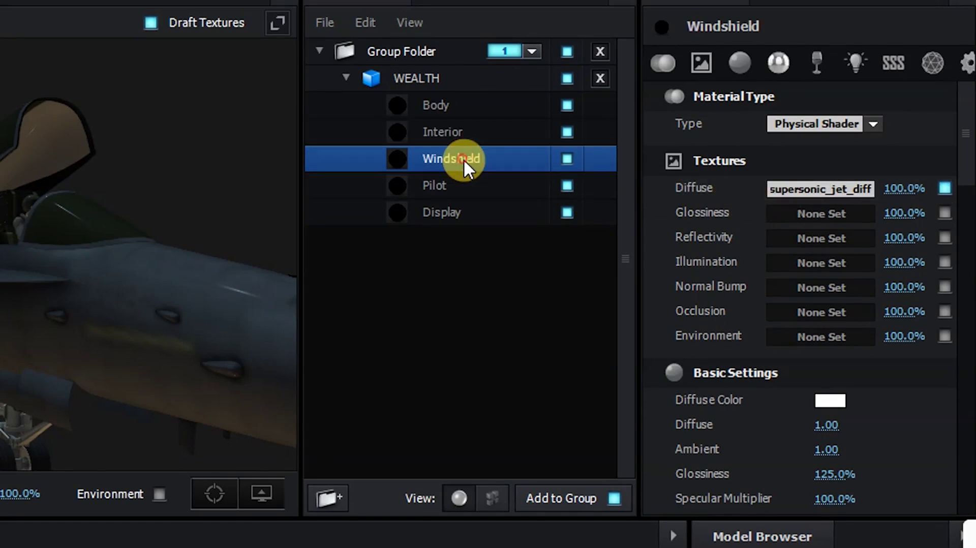
Step: Check the Pilot and Display textures, collapse WEALTH, and orbit out to see the whole jet
click(448, 185)
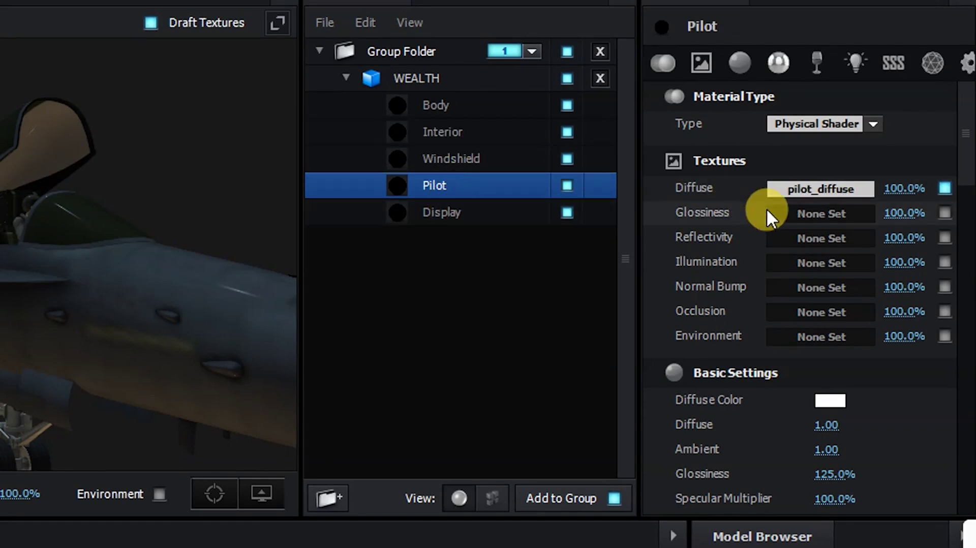
click(472, 215)
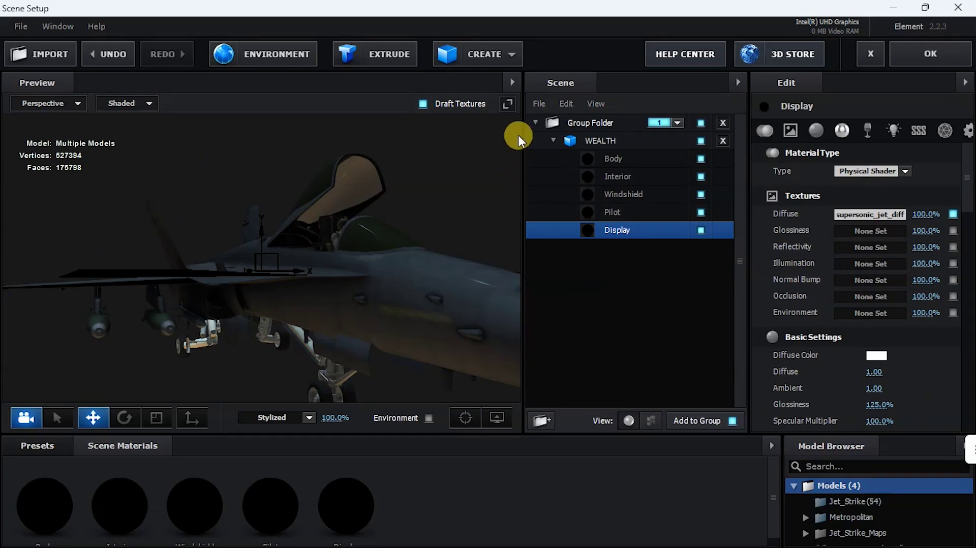
click(601, 78)
drag(418, 248, 386, 285)
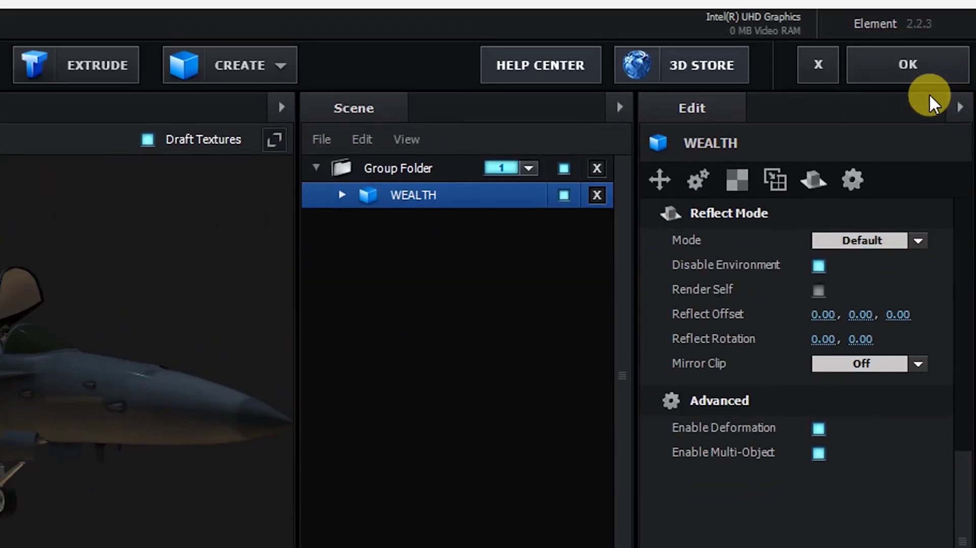
Step: Apply the Element 3D scene setup so the jet renders in Comp 1, then bring up the timeline's layer menu
click(904, 72)
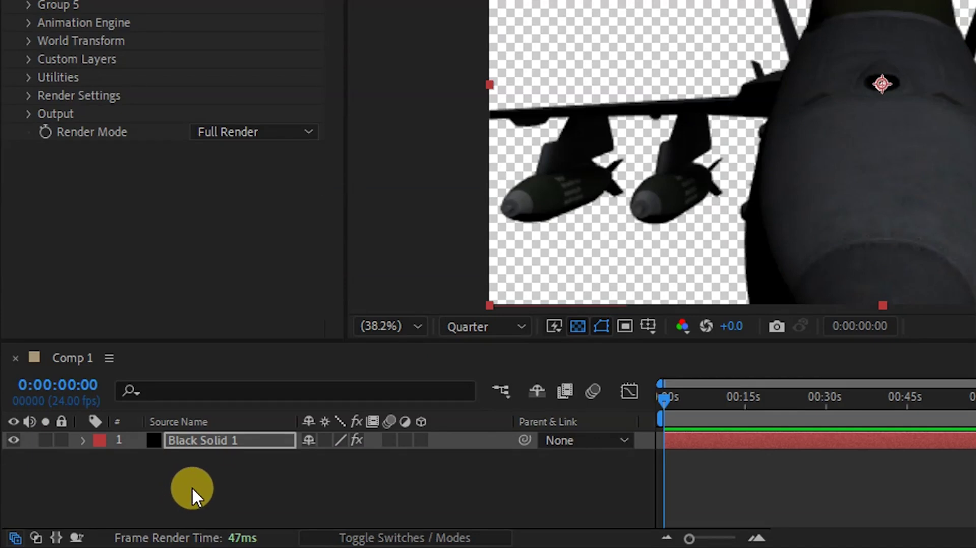
right_click(188, 482)
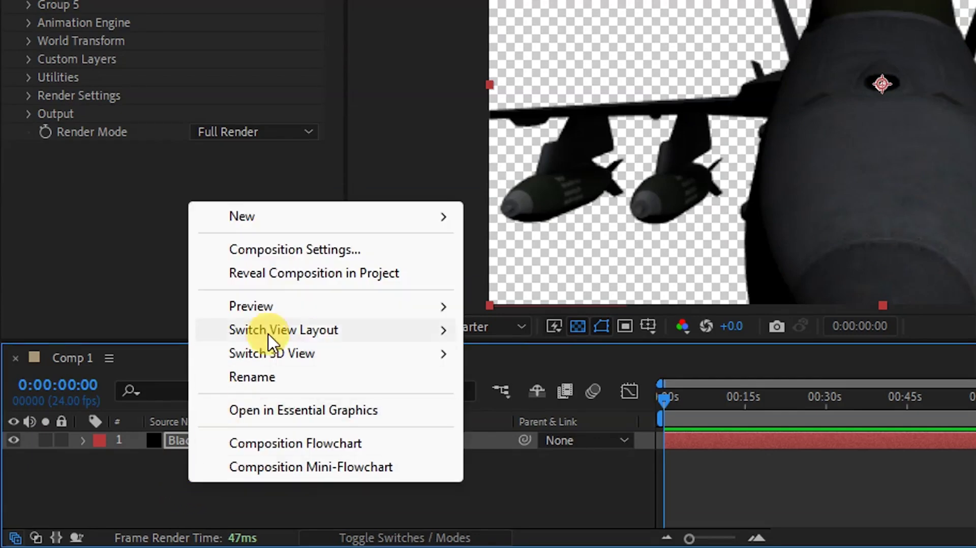
Step: Create a camera layer named 'Camera one' with the 50mm preset and Two-Node Camera type
mouse_move(340, 224)
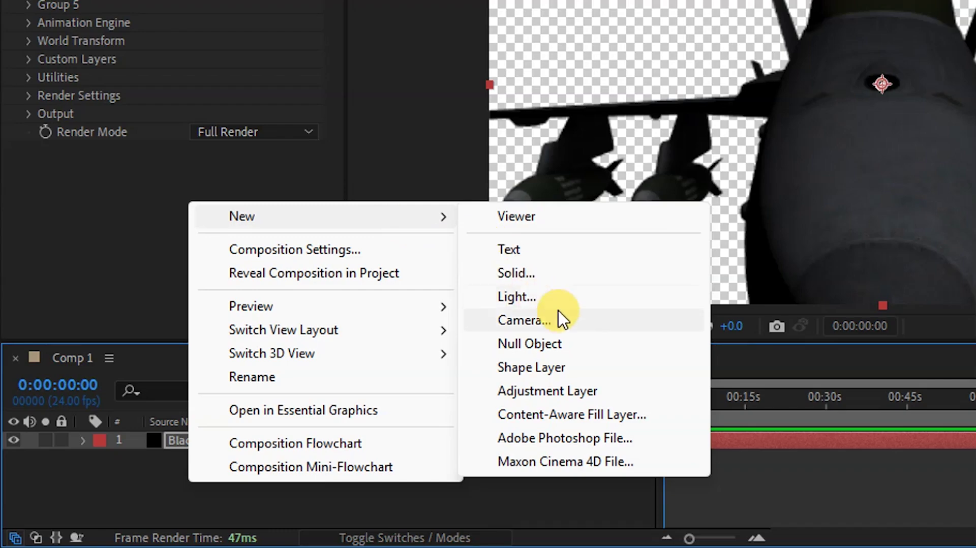
click(586, 320)
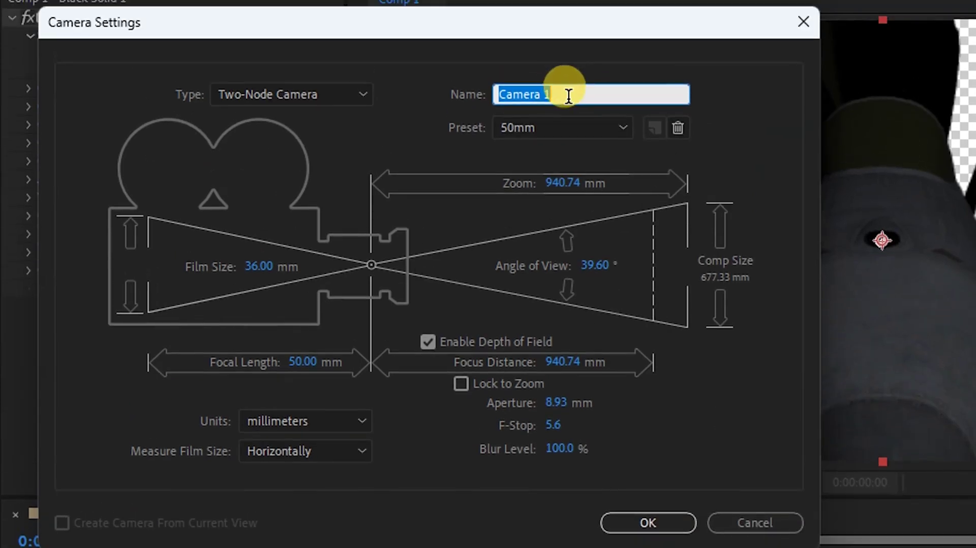
click(562, 95)
key(BackSpace)
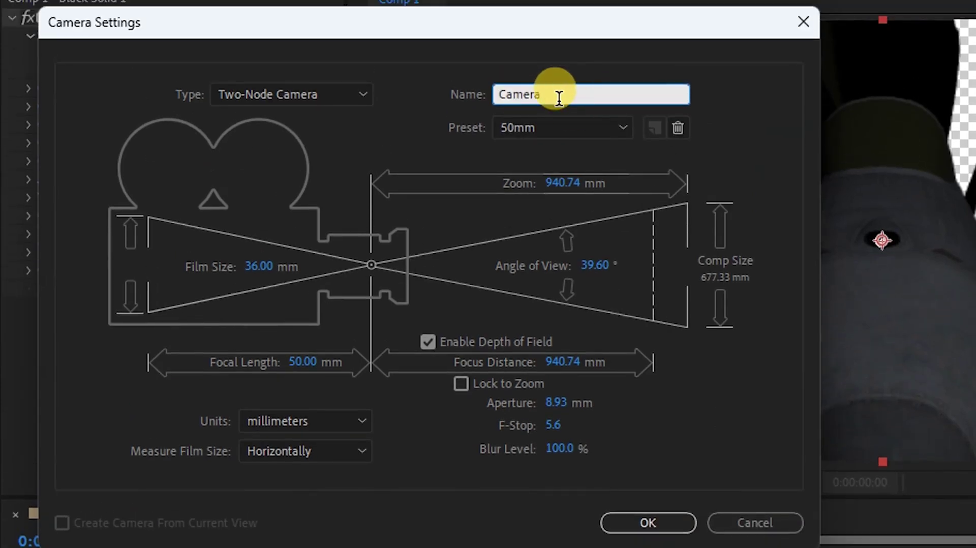
text(on)
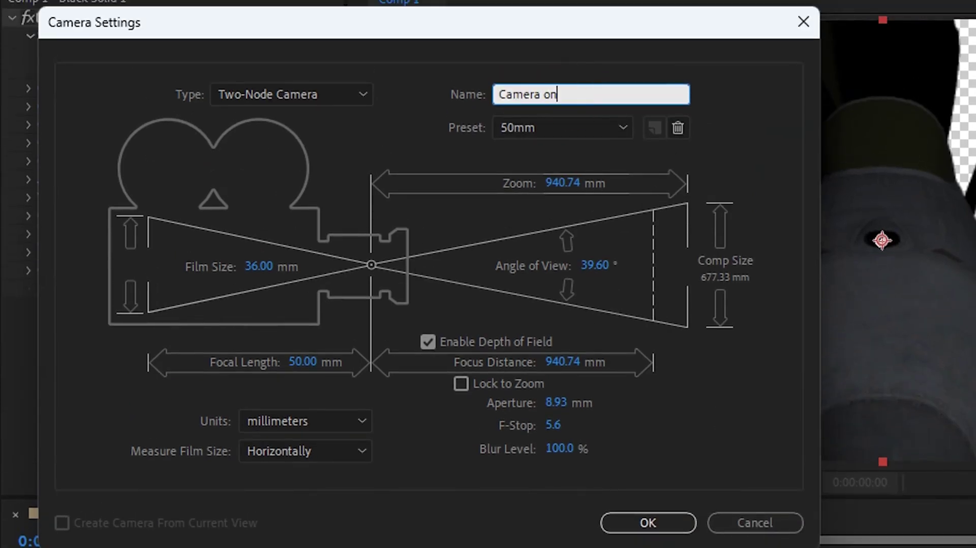
text(e)
click(610, 127)
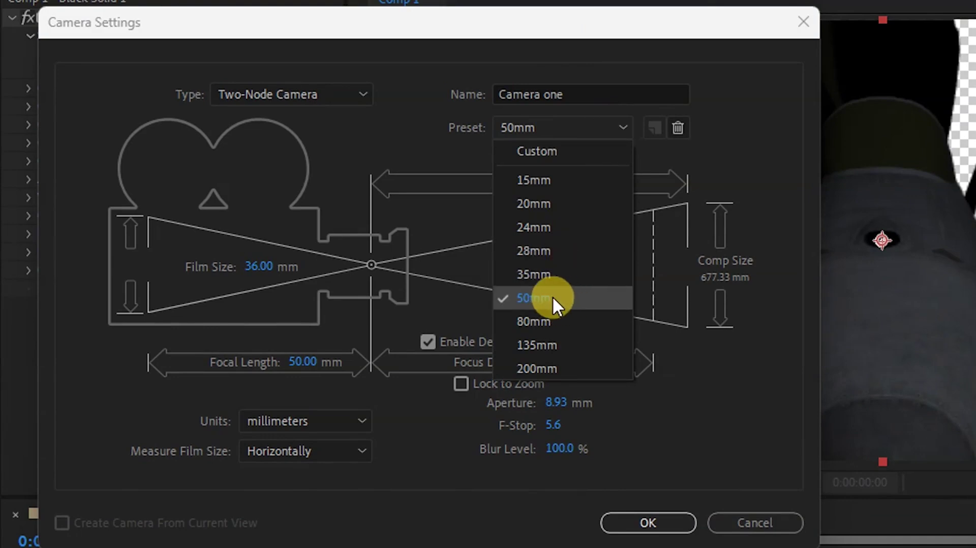
click(357, 101)
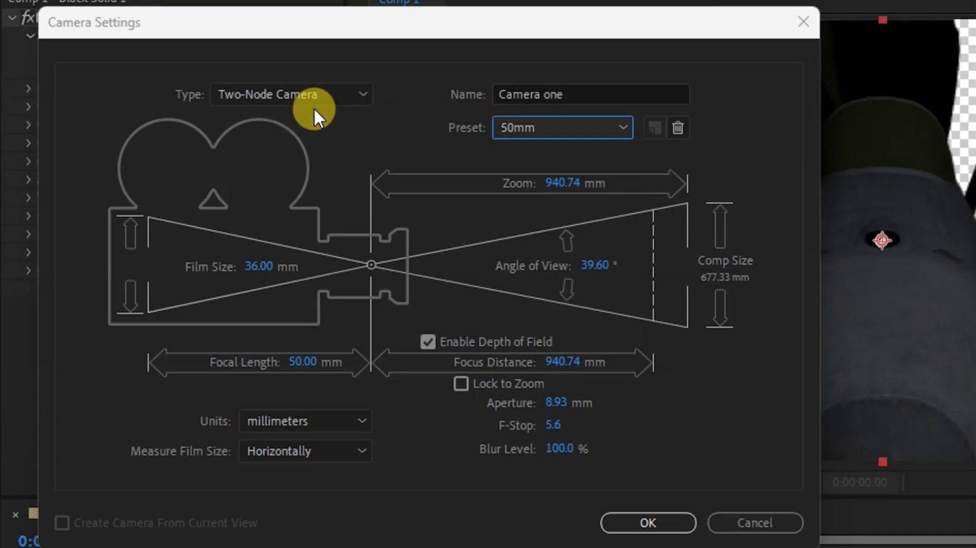
click(361, 97)
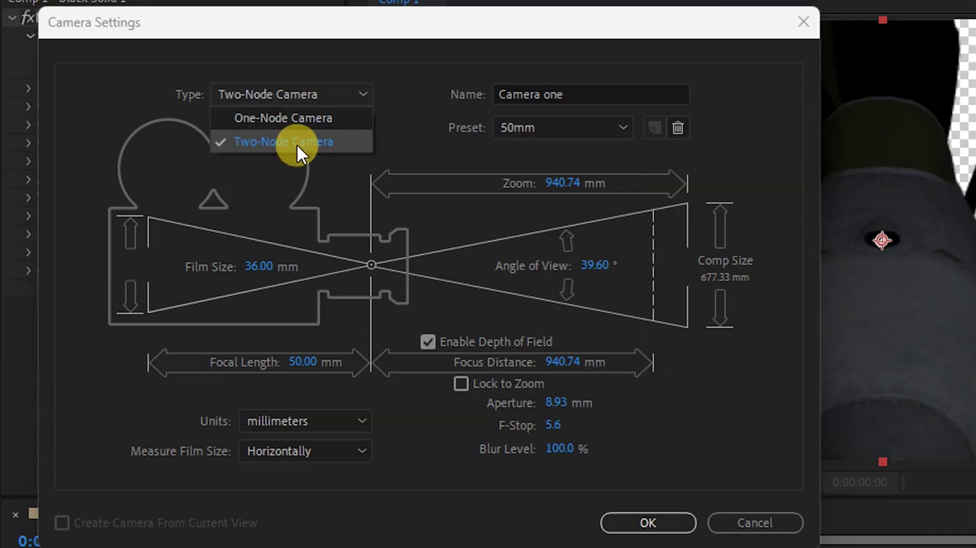
click(408, 81)
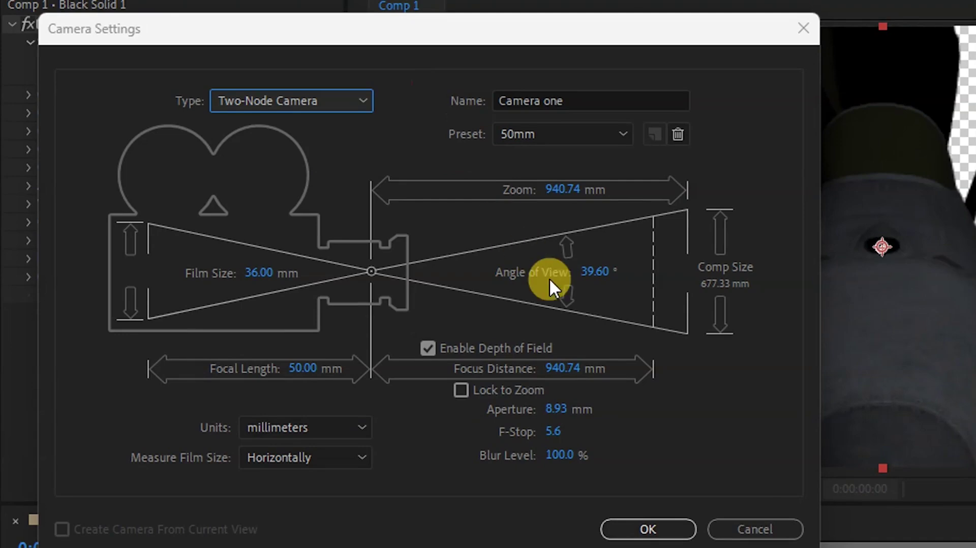
click(641, 458)
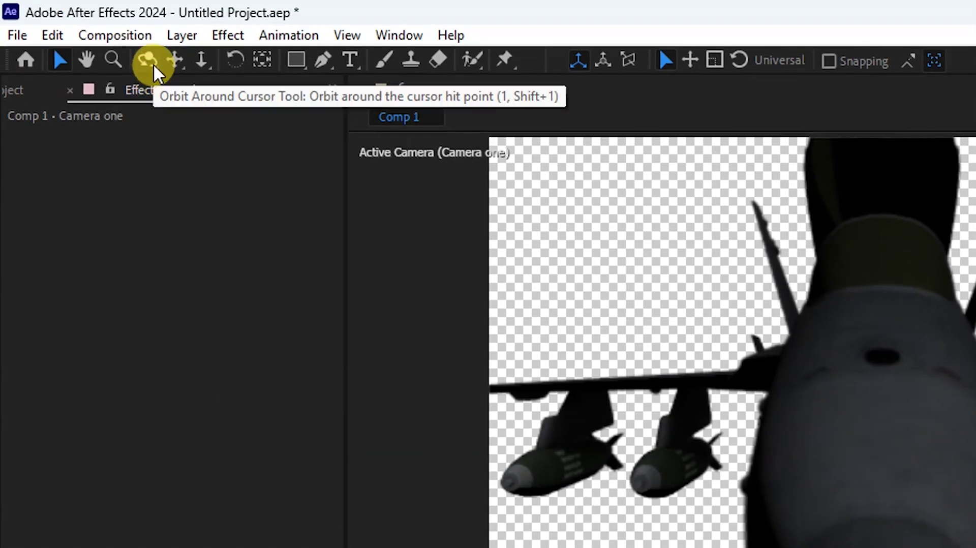
Step: Use Orbit Around Scene to swing Camera one from a front view to an angled rear view of the jet
click(145, 60)
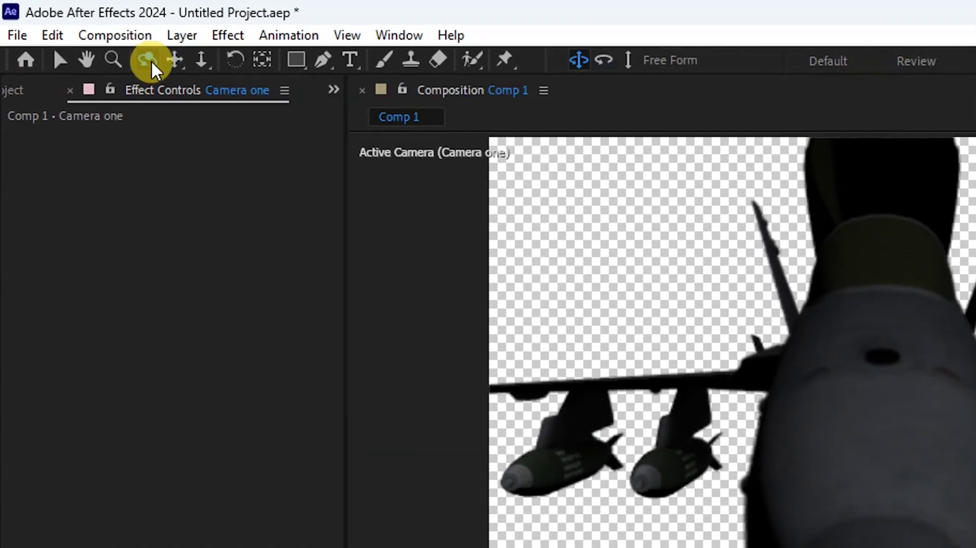
click(150, 63)
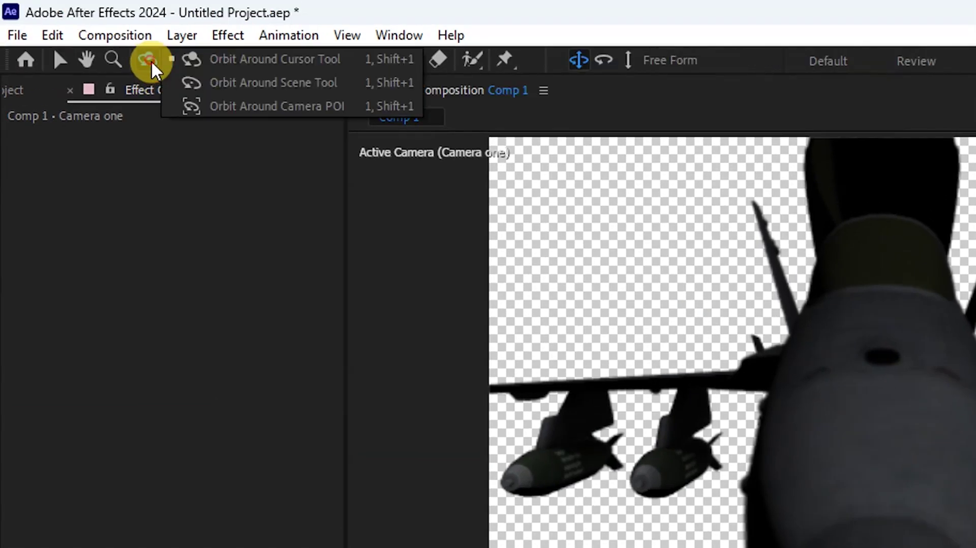
click(237, 83)
drag(546, 215, 906, 459)
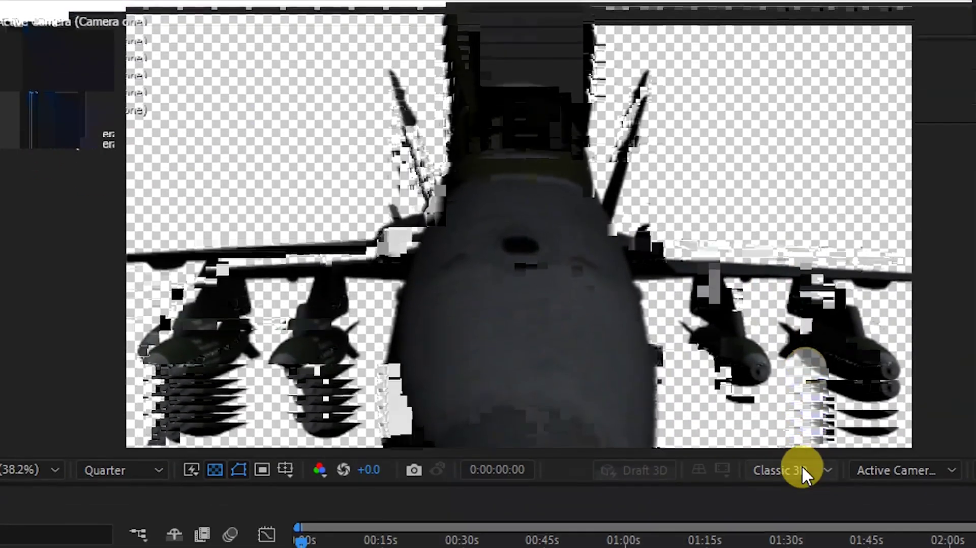
drag(529, 289, 272, 292)
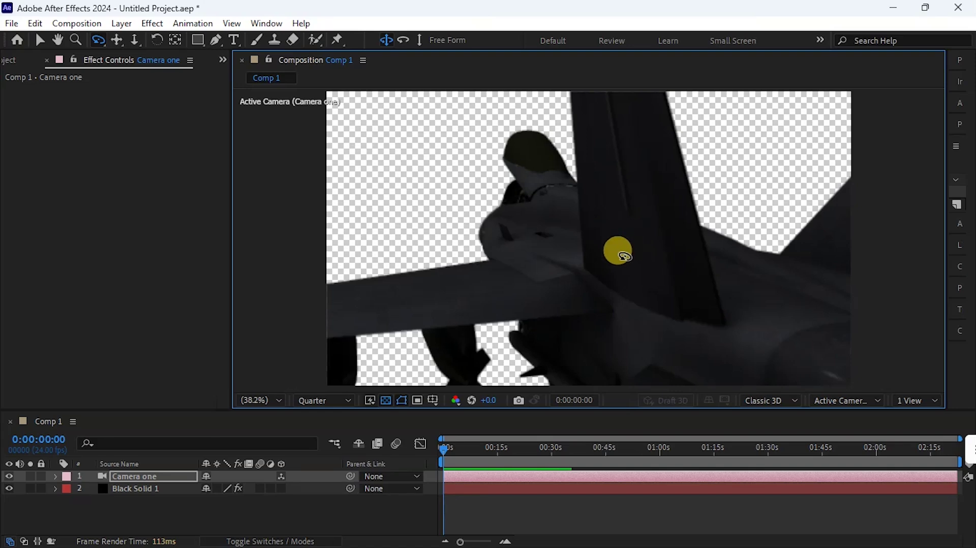
Step: Zoom the composition viewer out, in to 100%, then settle at 50%
key(comma)
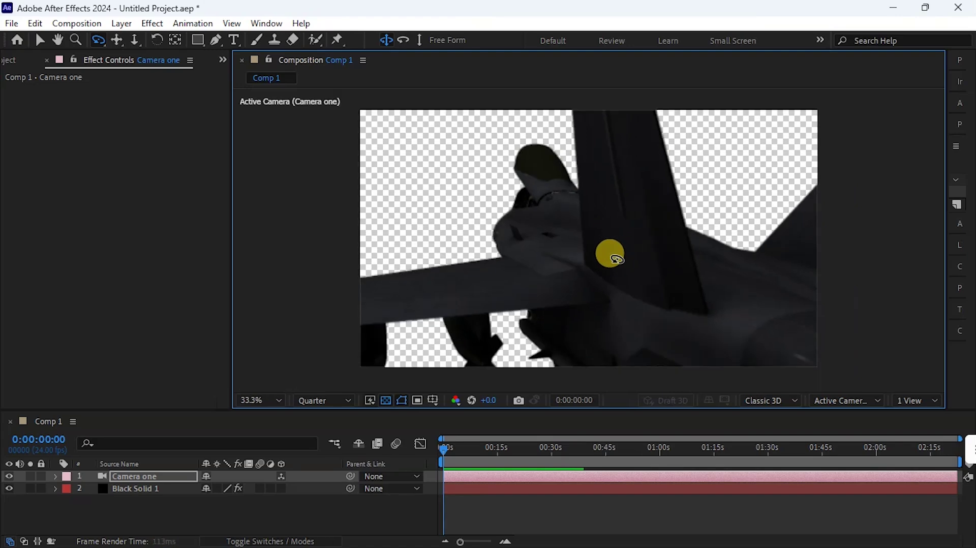
key(comma)
key(comma)
key(period)
key(period)
key(period)
key(period)
key(period)
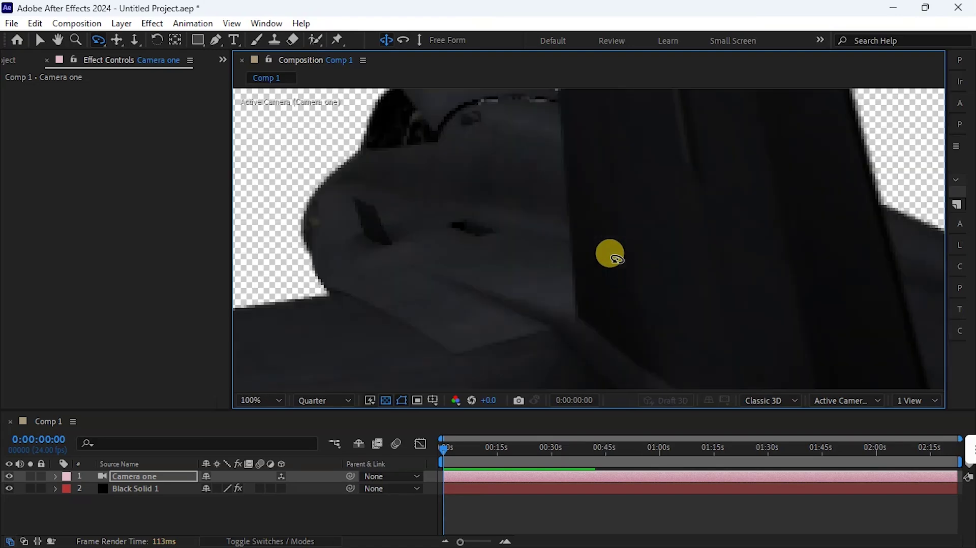
key(comma)
key(comma)
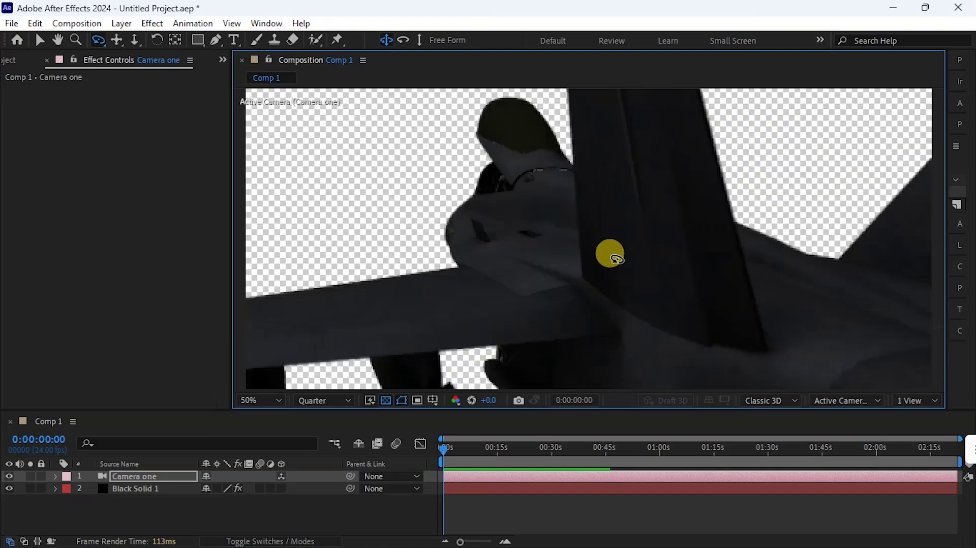
Step: Dolly Camera one in toward the tail, then pull back to show the whole jet
click(134, 40)
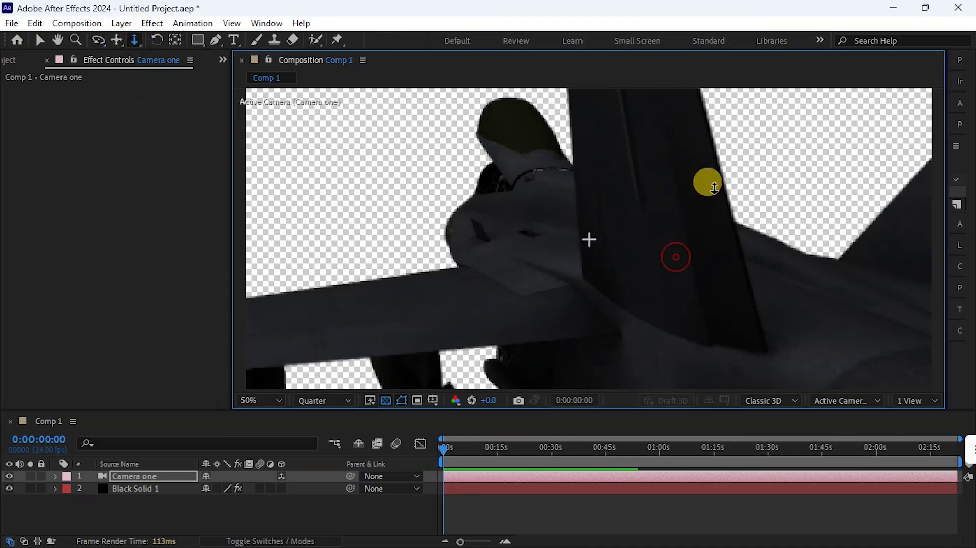
drag(714, 187, 639, 331)
drag(600, 265, 479, 222)
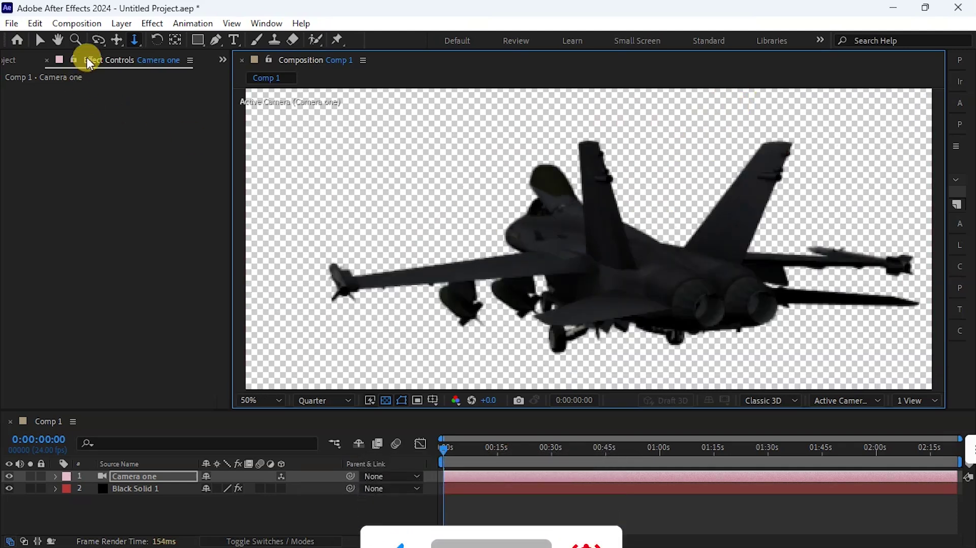
Step: Orbit Camera one round to a head-on front view of the jet
click(99, 39)
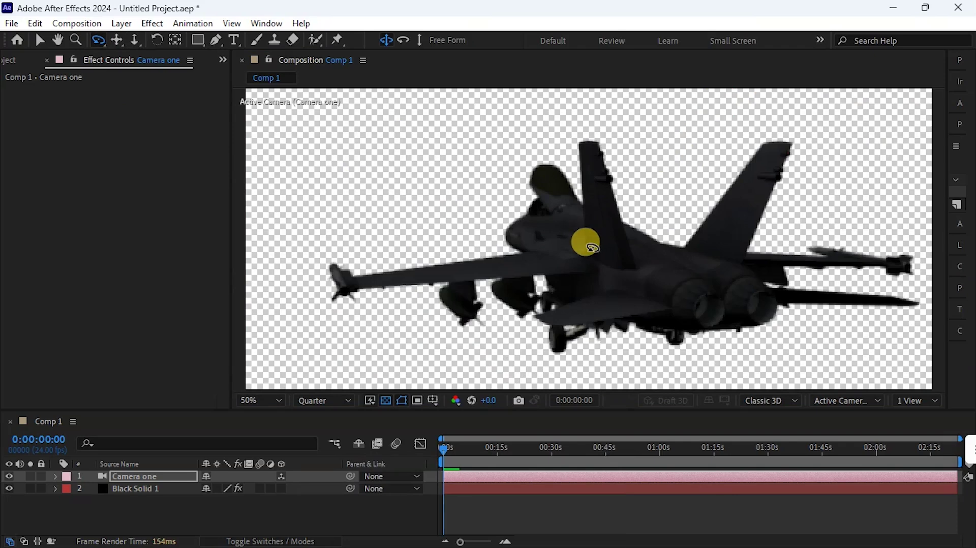
drag(592, 248, 586, 250)
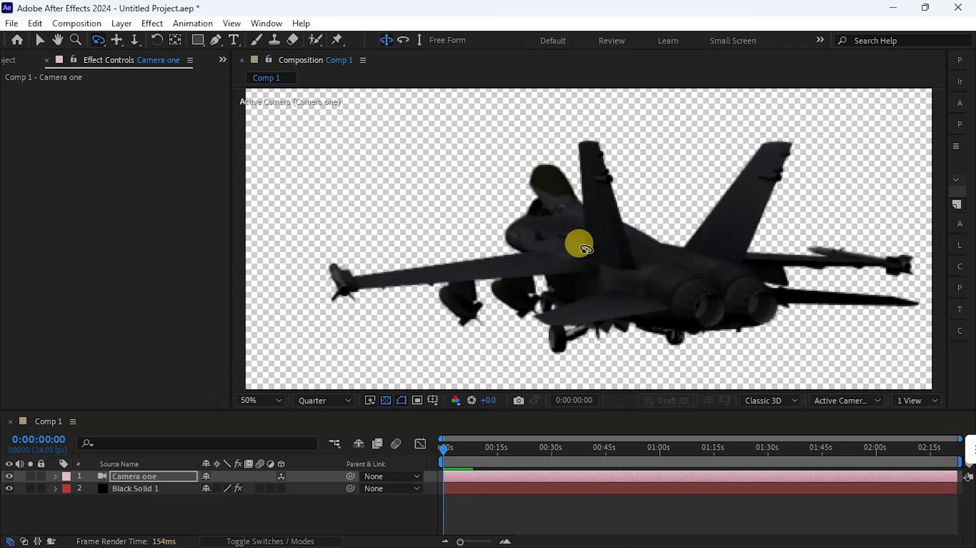
drag(585, 249, 725, 237)
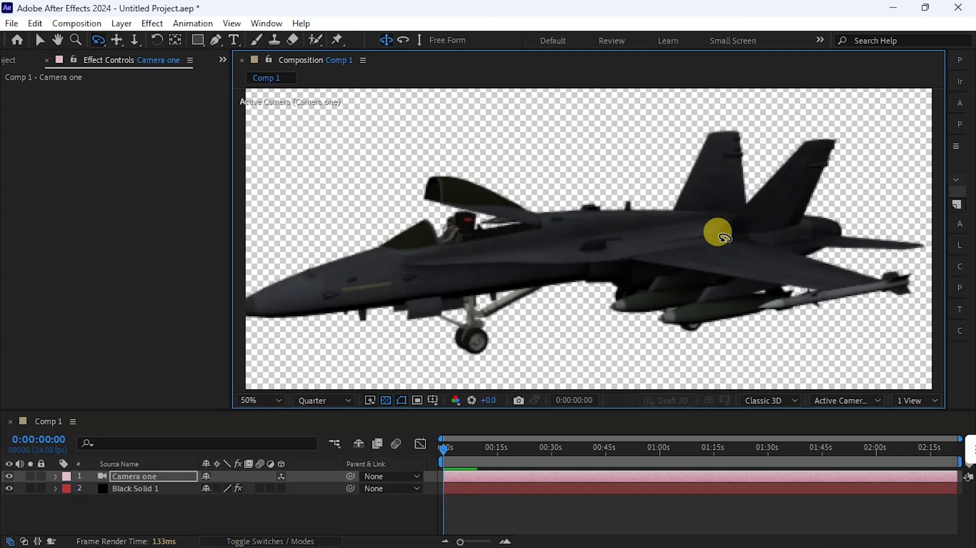
drag(725, 238, 678, 252)
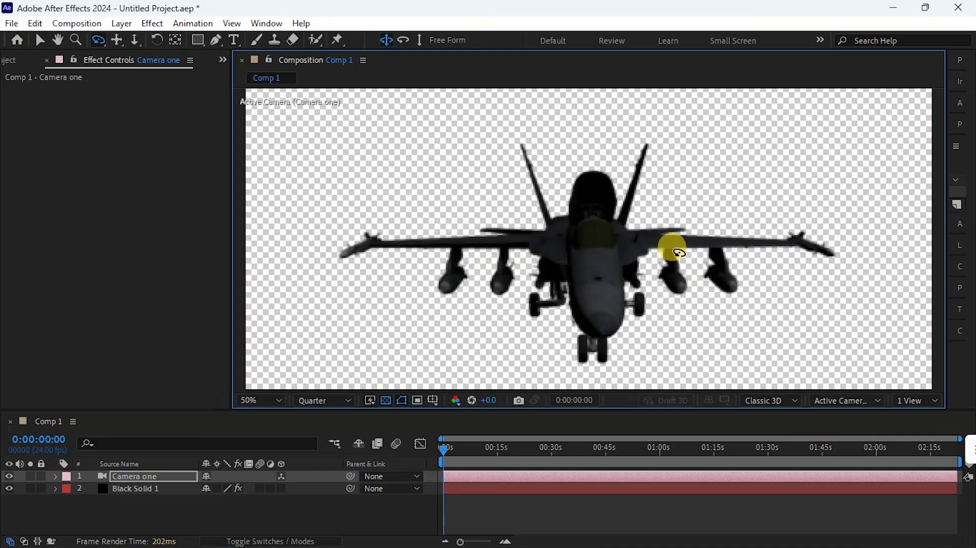